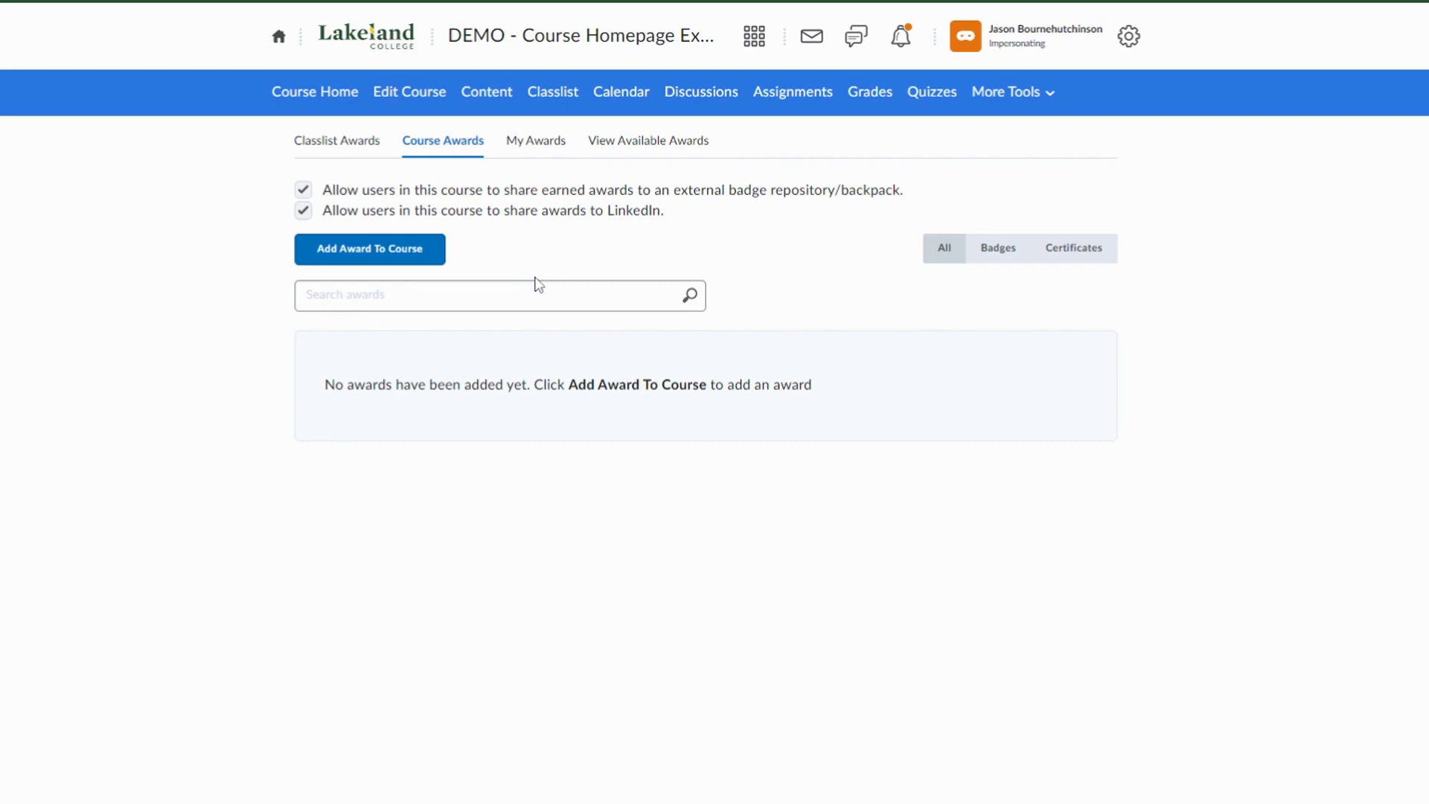
Start a new badge award for the course and name it "High Score for Midterm"
left_click(402, 253)
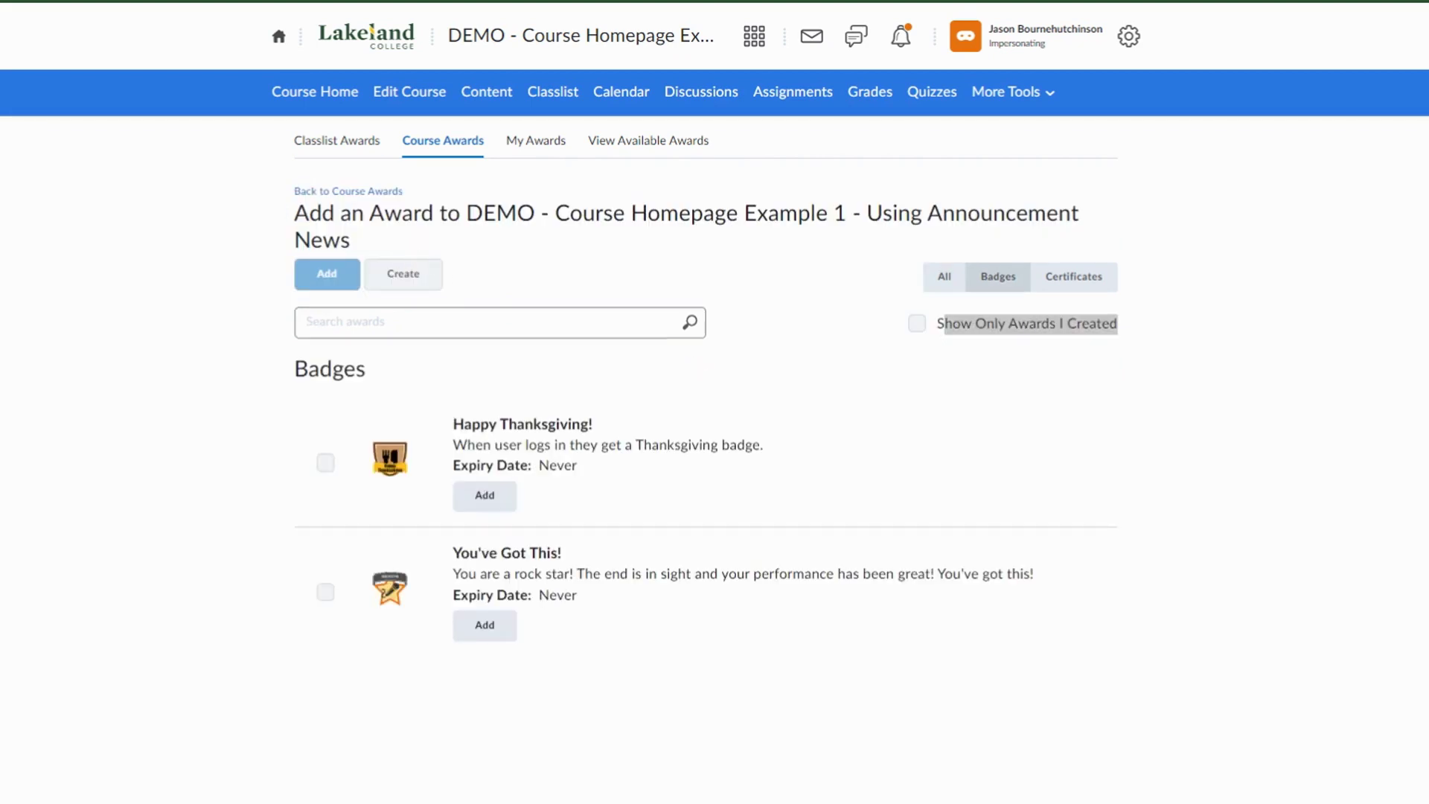
left_click(402, 274)
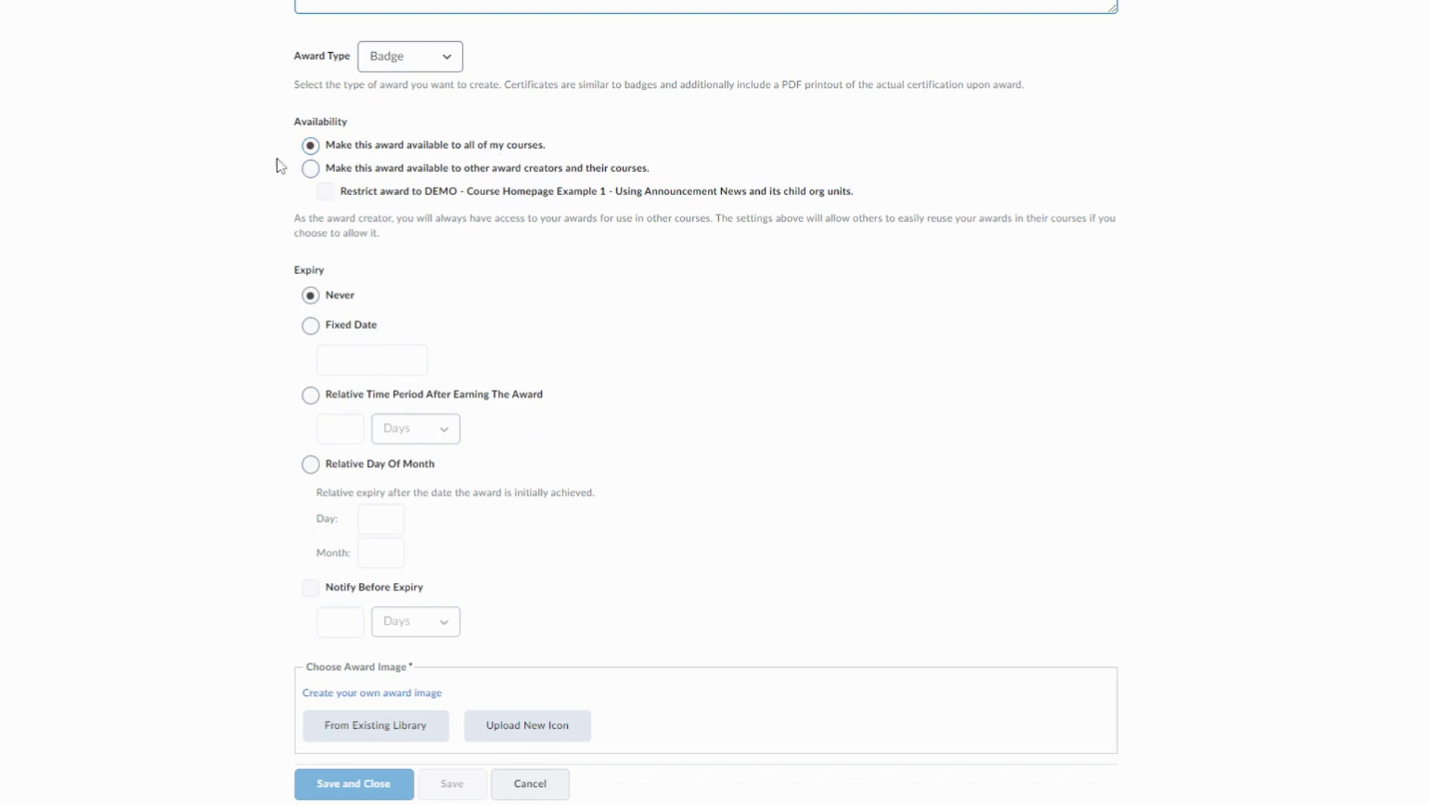
scroll(355, 264, "down", 2)
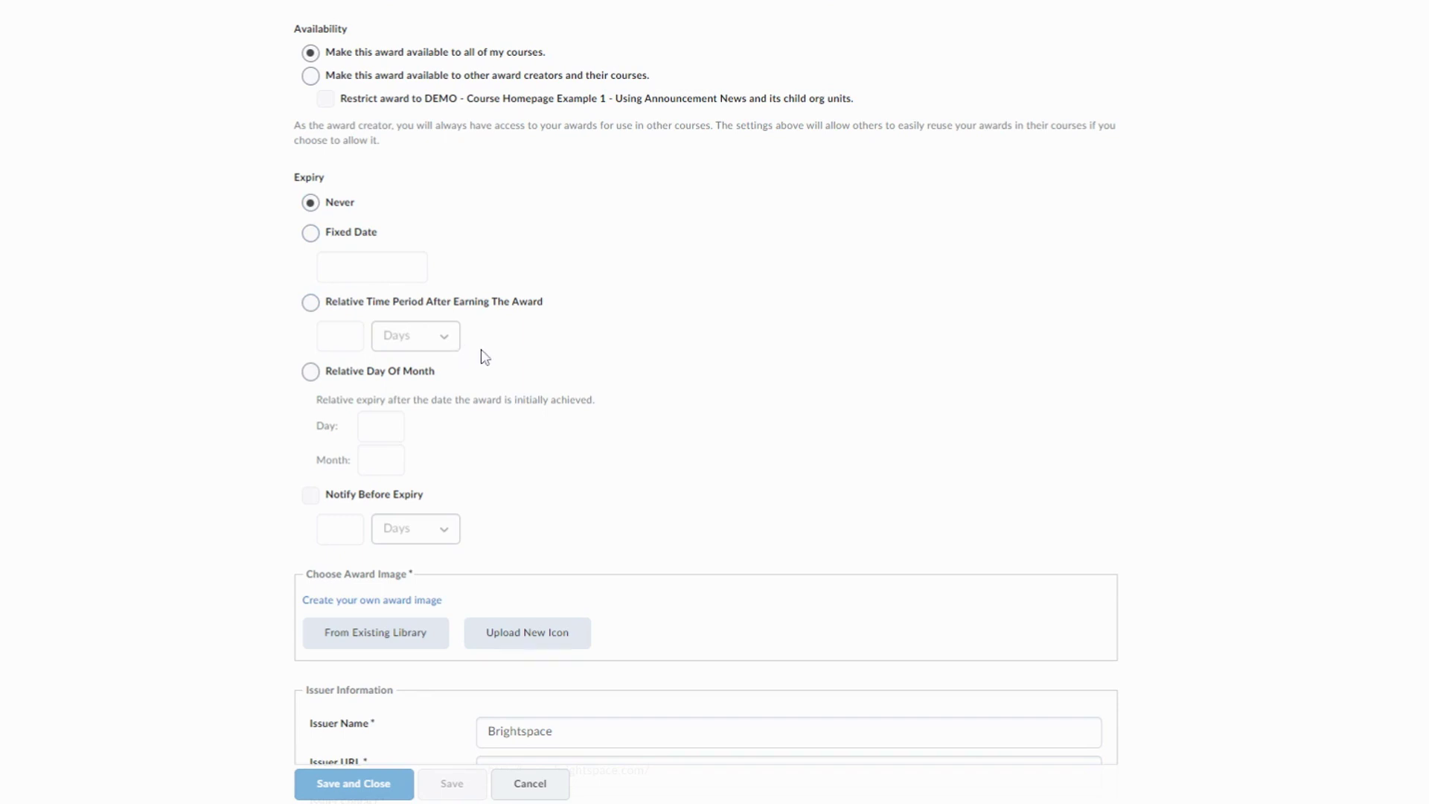
scroll(485, 357, "down", 2)
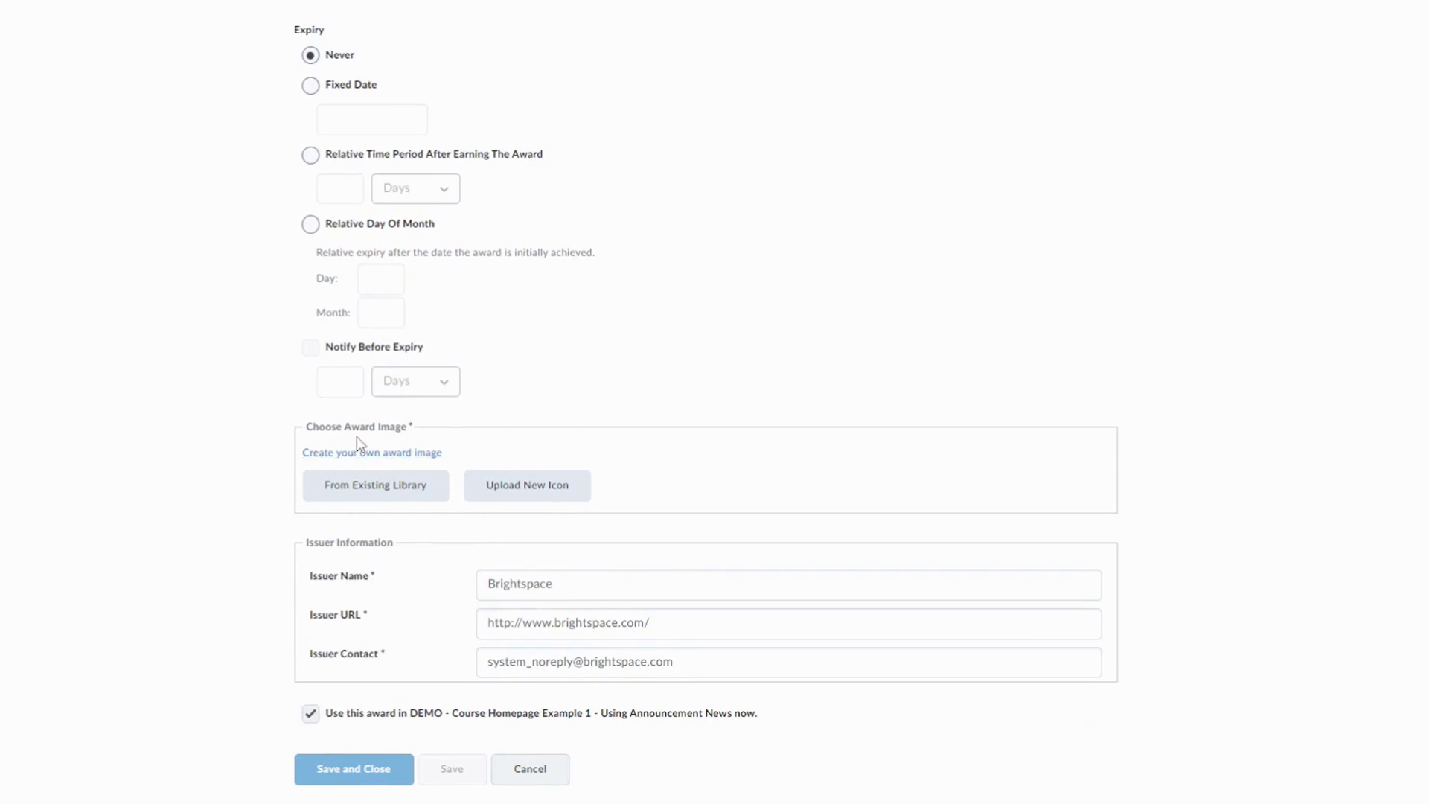
Browse the existing library of award images, including the additional images, without picking one
left_click(415, 496)
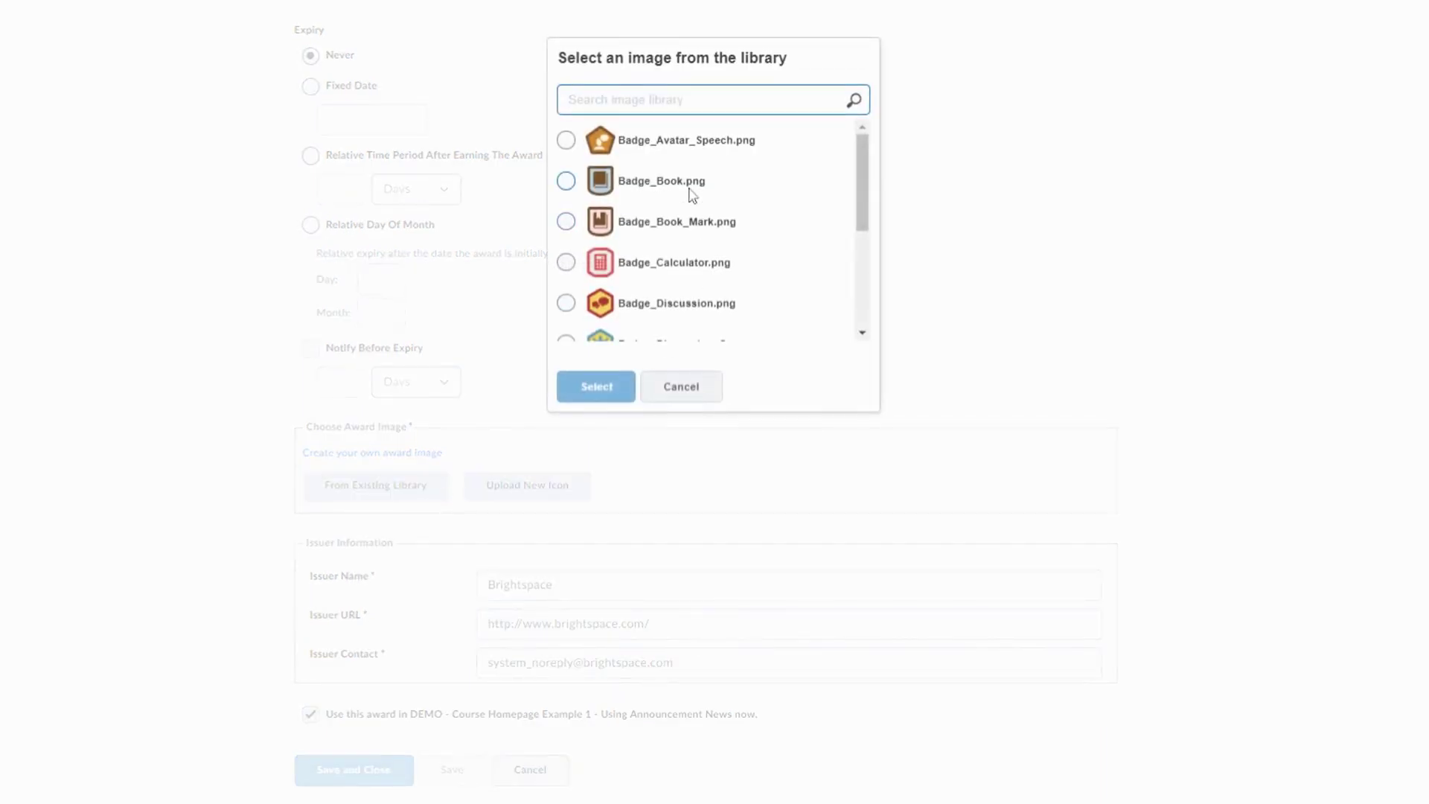
scroll(681, 188, "down", 1)
scroll(677, 188, "down", 3)
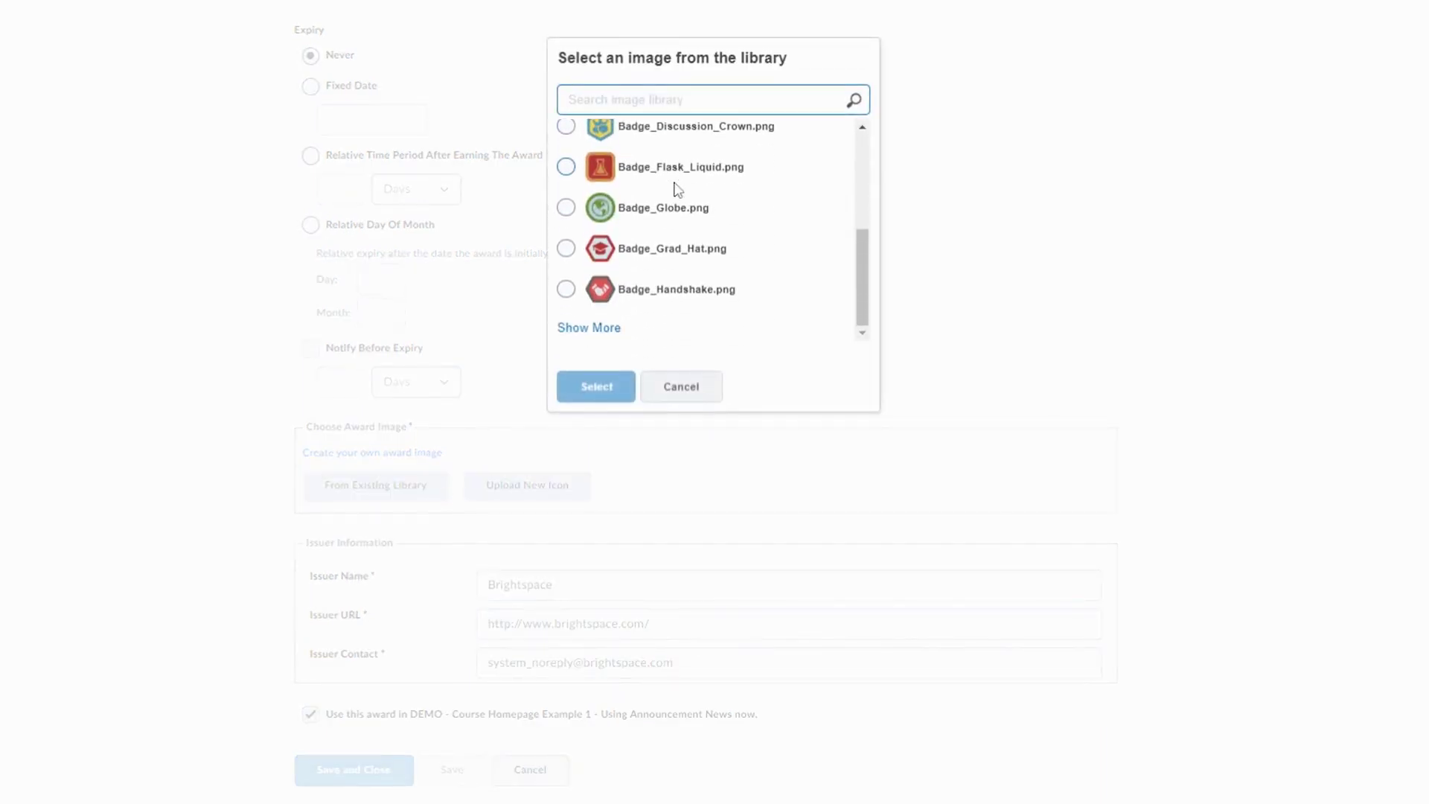
left_click(592, 330)
scroll(699, 202, "down", 5)
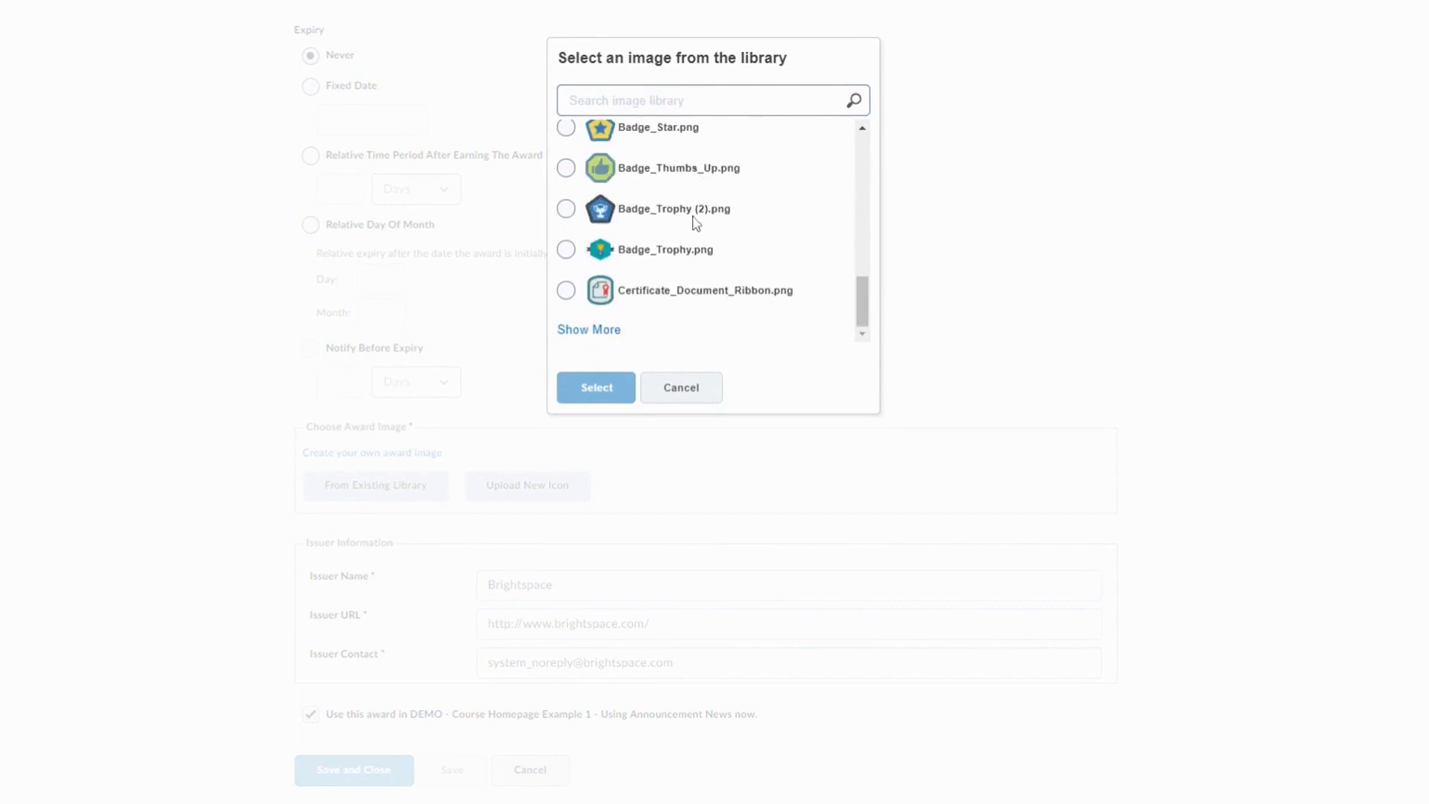
left_click(591, 333)
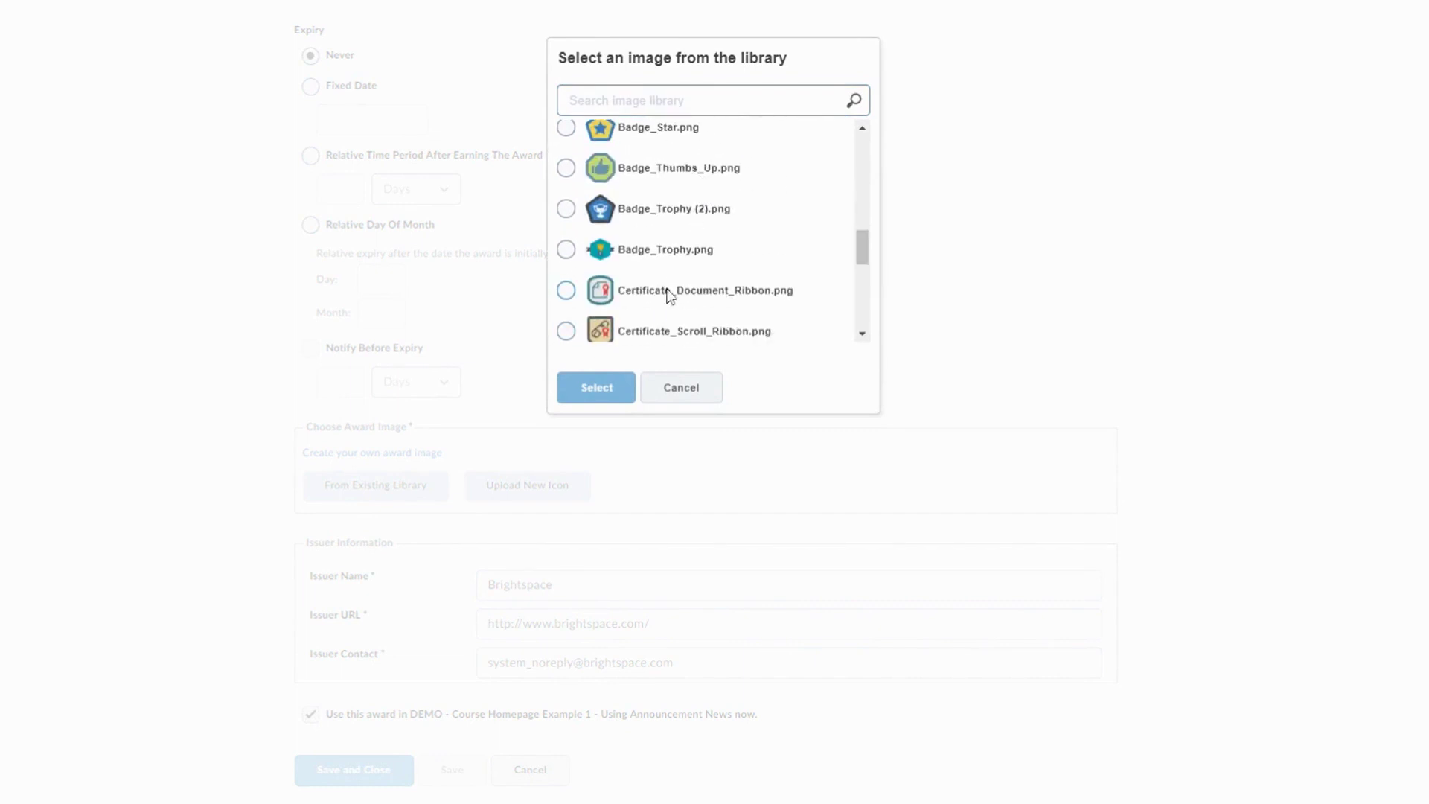
left_click(679, 387)
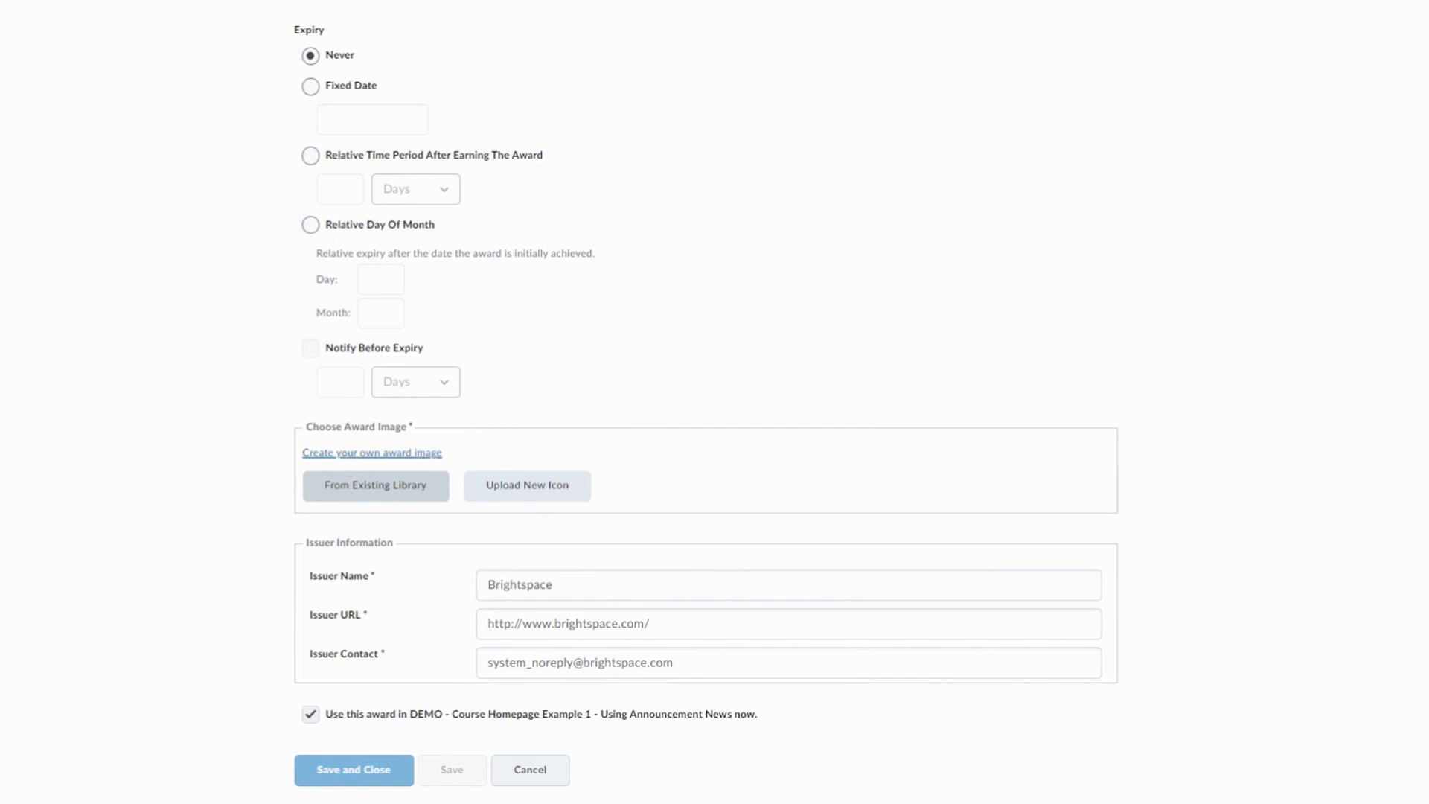
Choose Badge_Star.png from the existing library as the award image
left_click(377, 490)
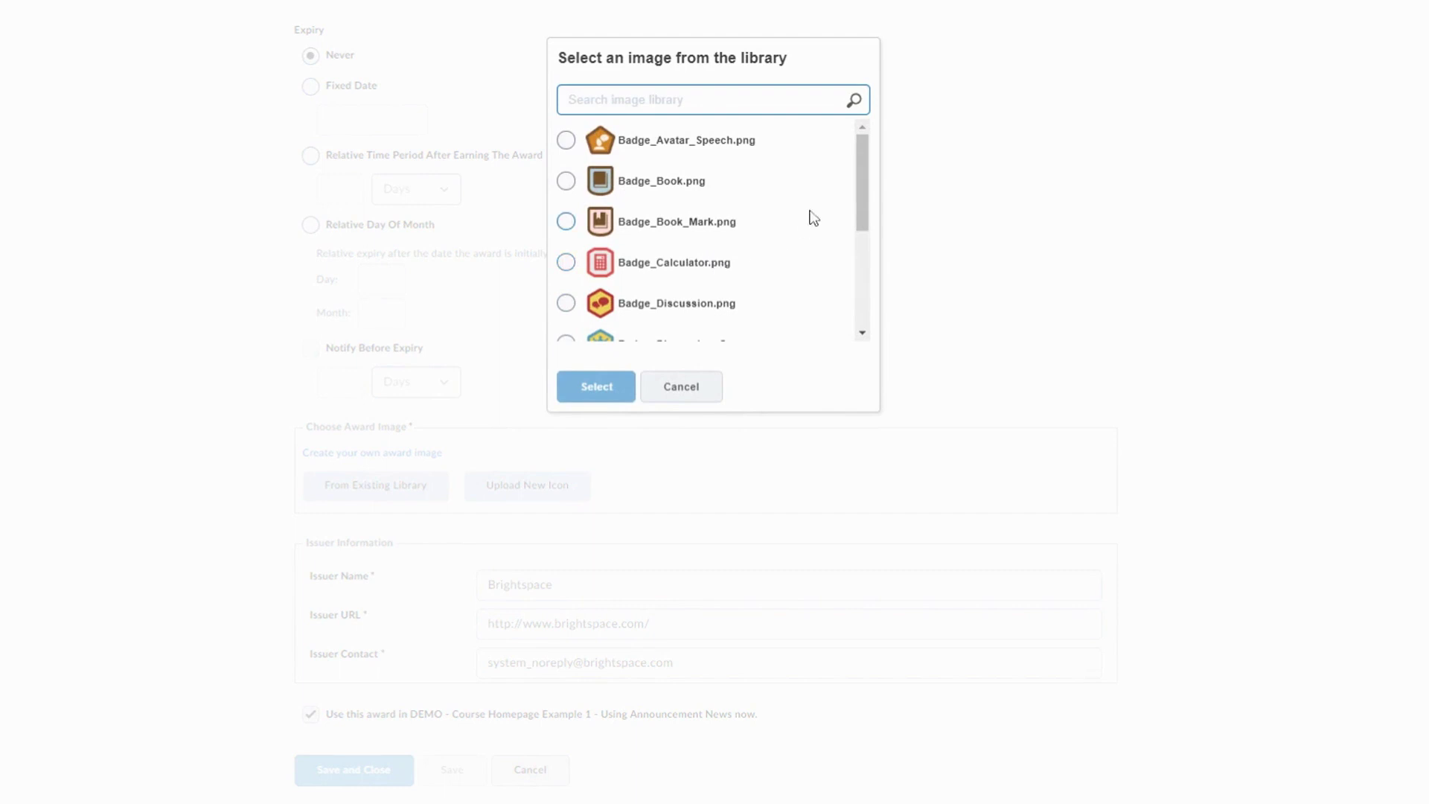
left_click_drag(870, 170, 859, 262)
left_click(590, 325)
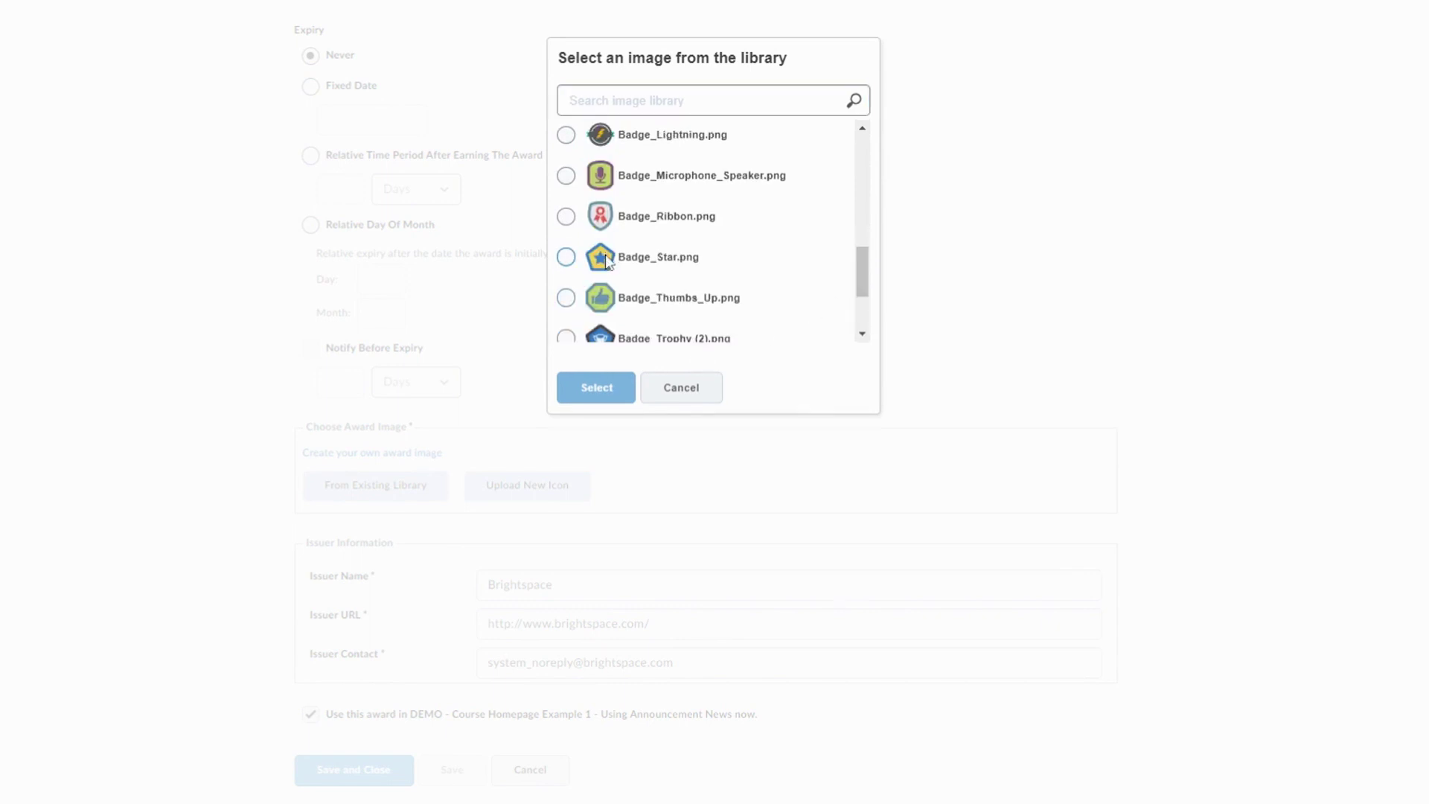
left_click(567, 259)
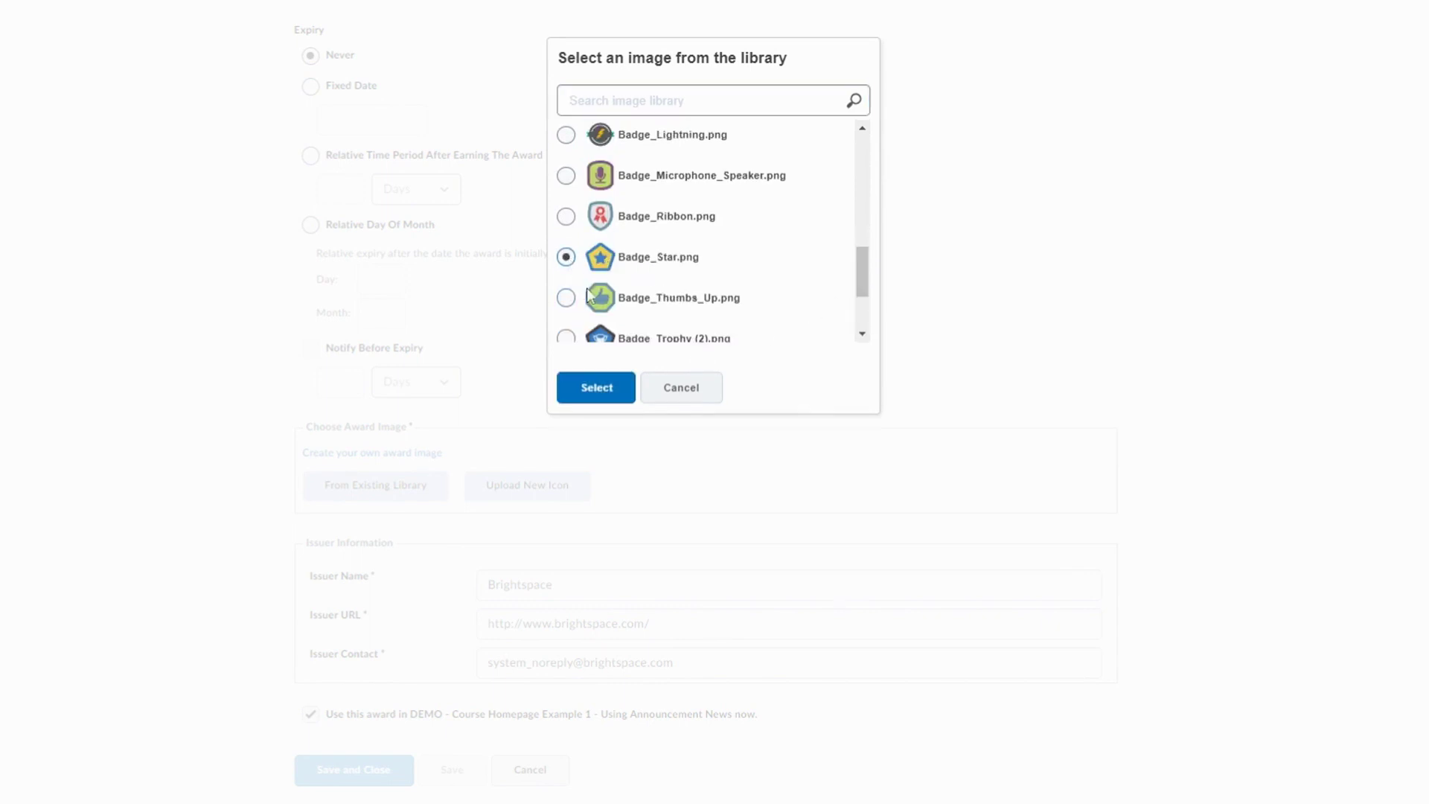
left_click(599, 388)
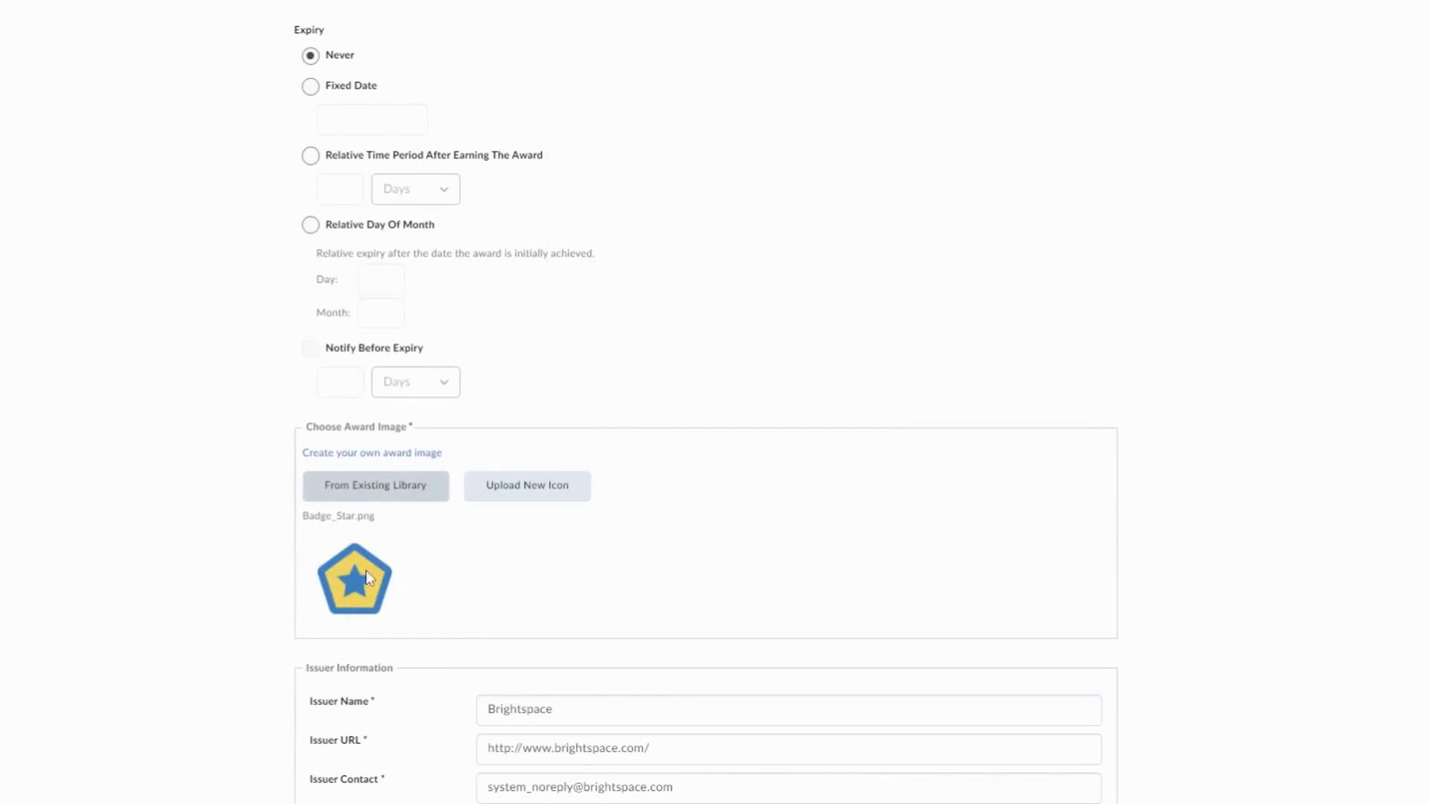
scroll(600, 511, "down", 2)
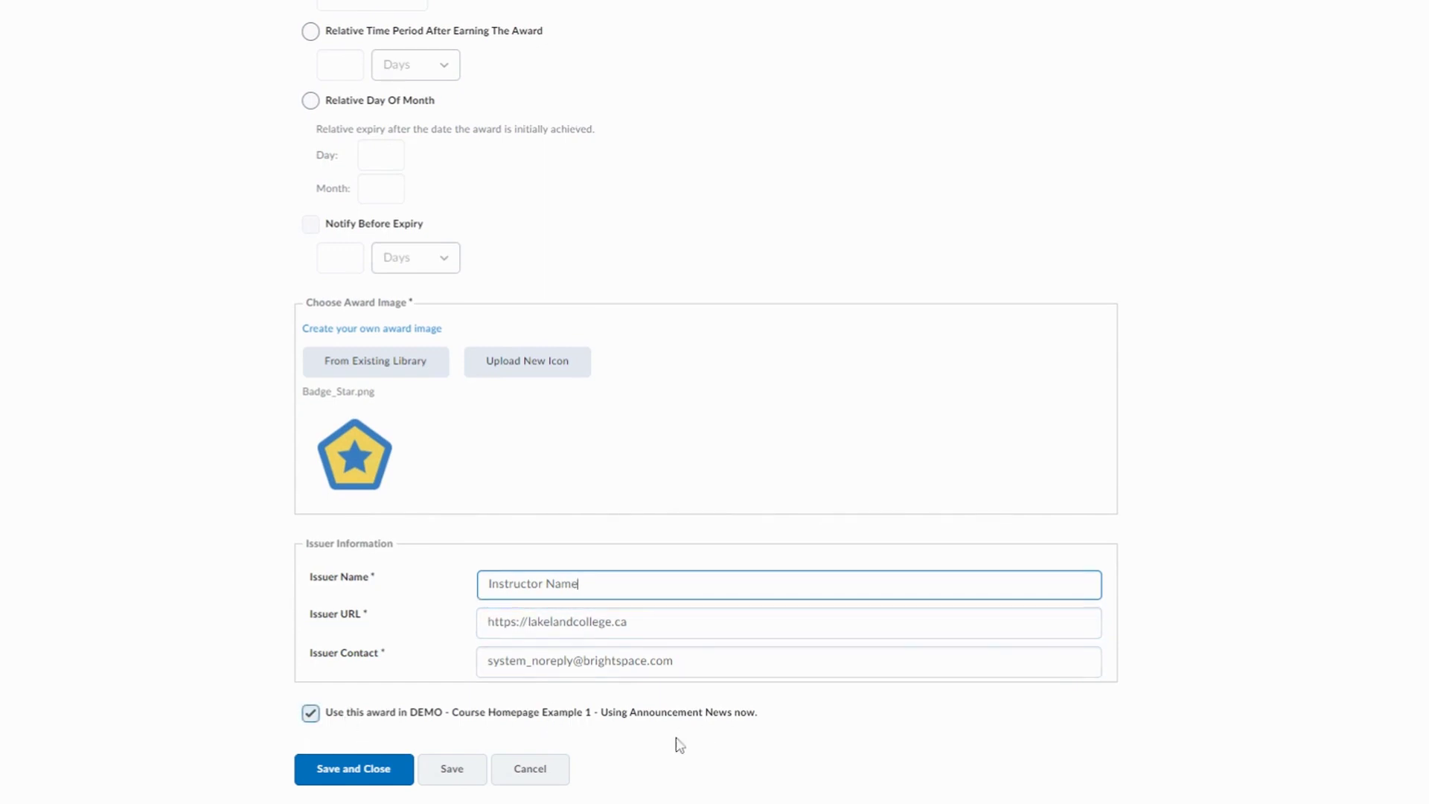
left_click(361, 778)
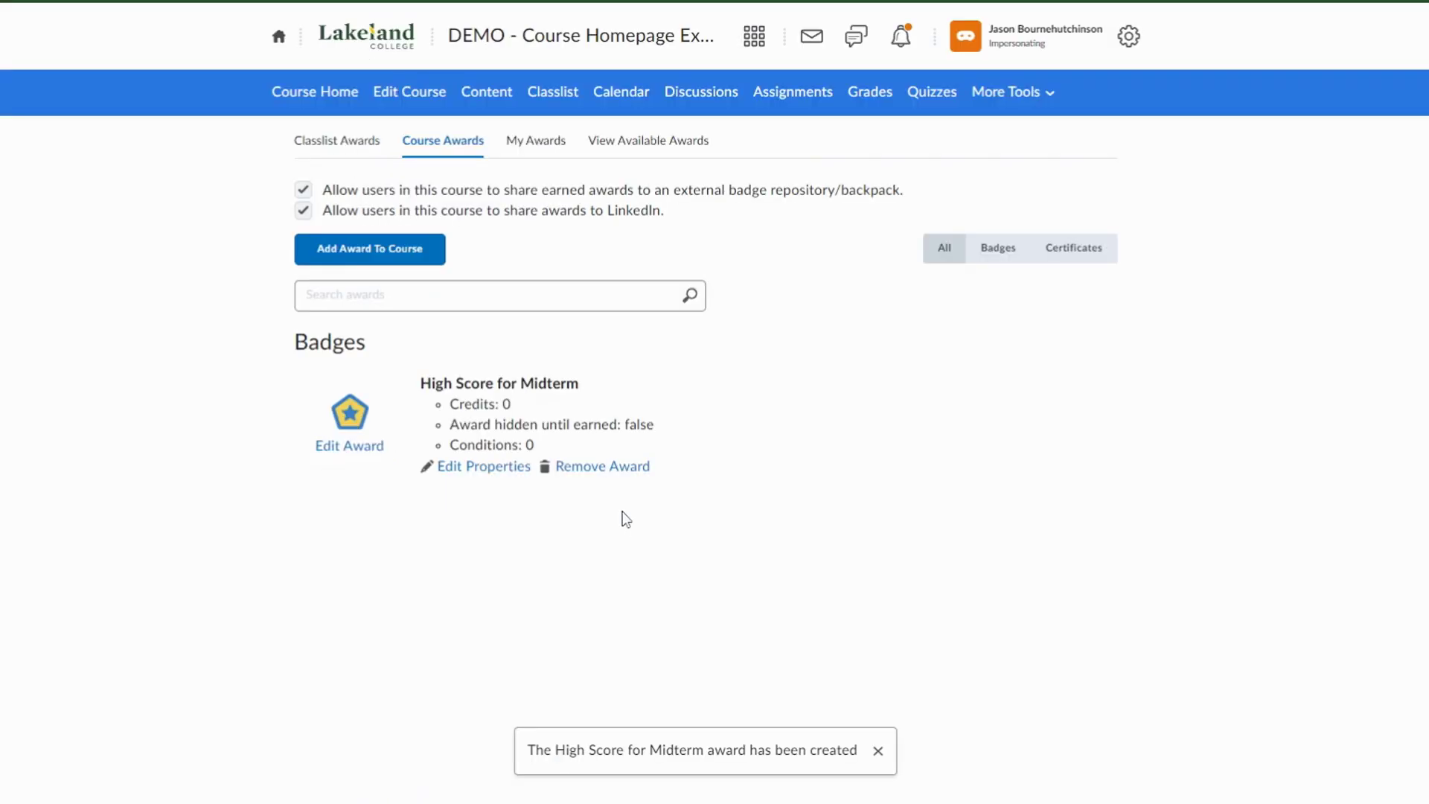
Add a release condition to the High Score for Midterm award requiring a score of at least 90 % on the Midterm quiz
left_click(466, 481)
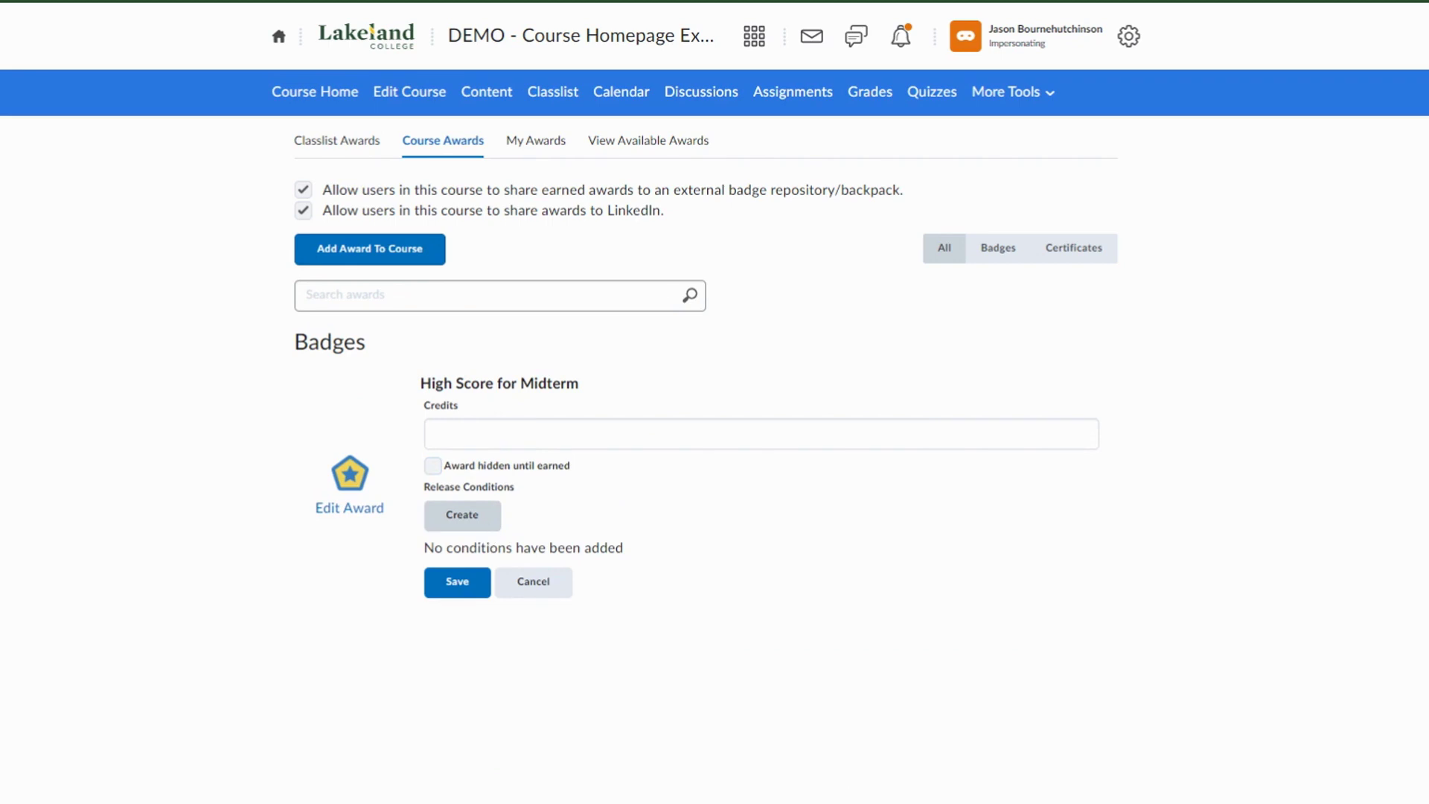
left_click(459, 525)
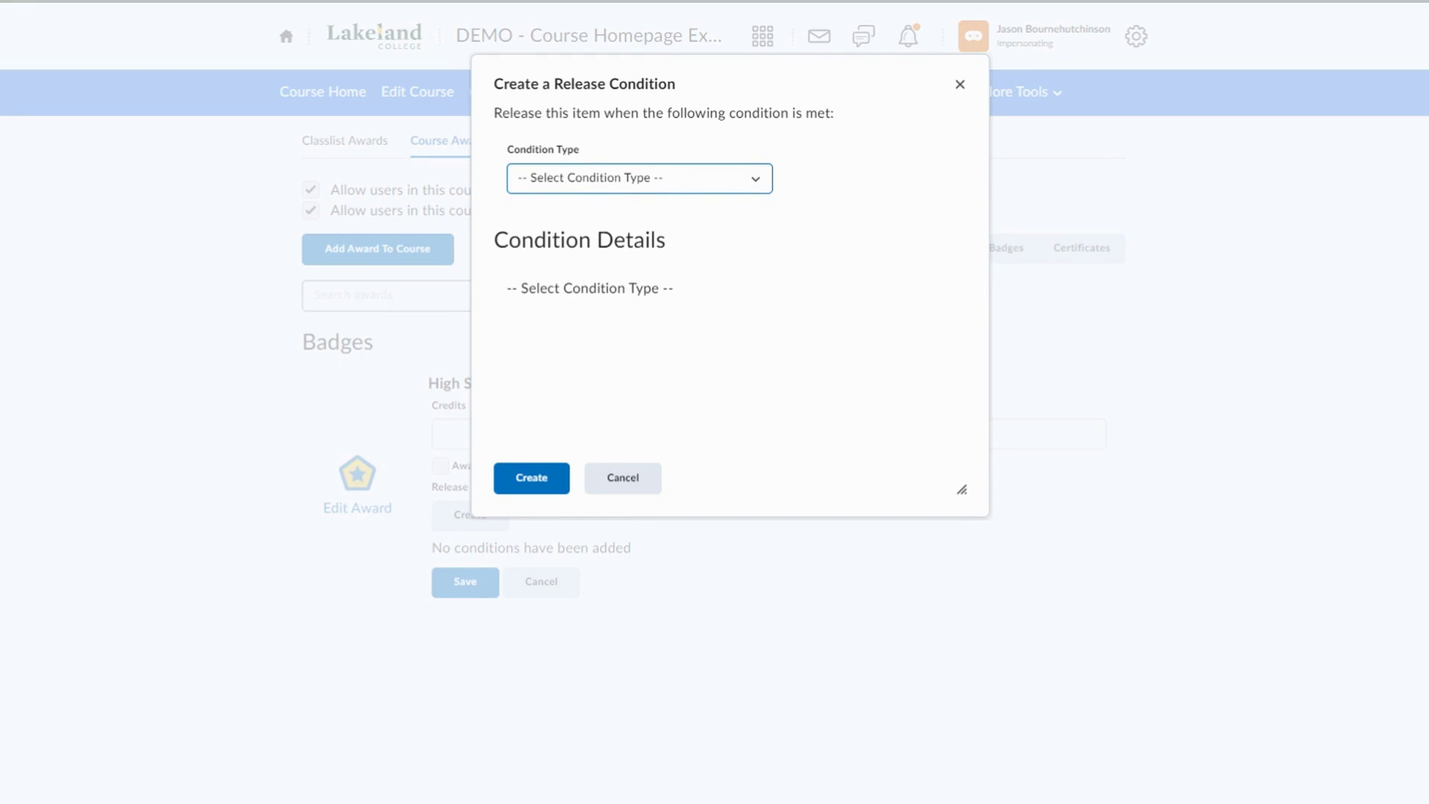
left_click(640, 179)
left_click(567, 488)
left_click(609, 347)
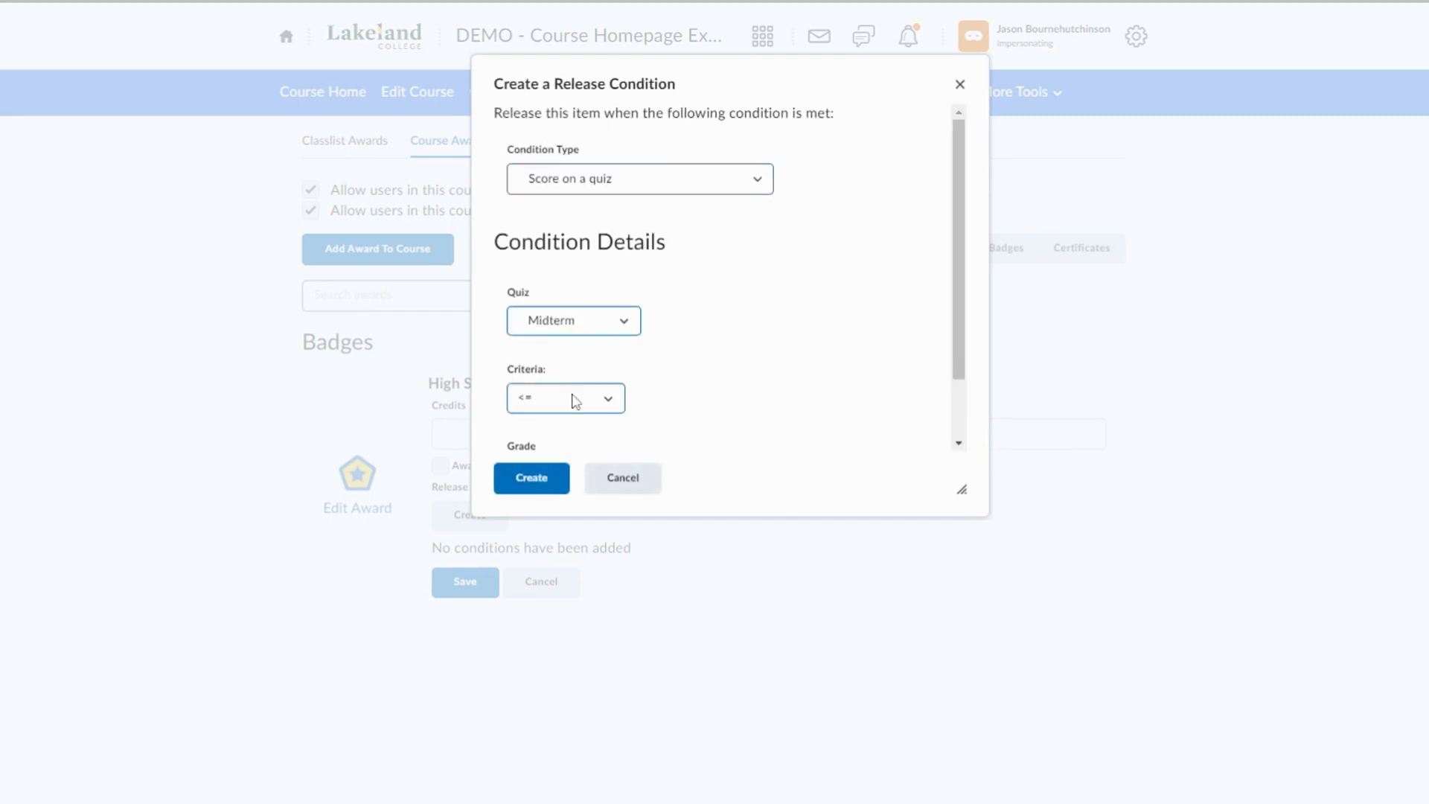
left_click(613, 399)
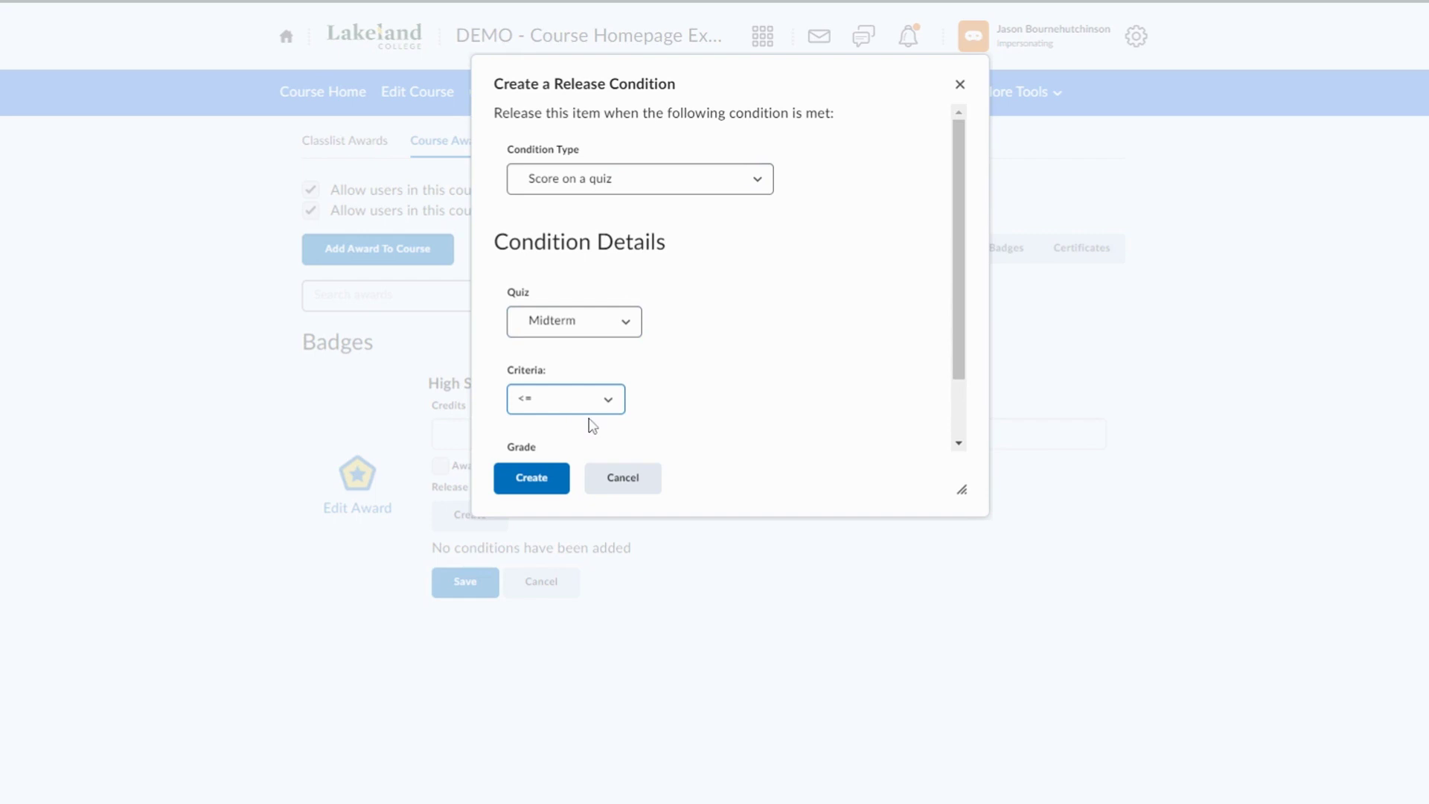
left_click(541, 417)
scroll(635, 417, "down", 1)
key("Tab")
type("90")
left_click(540, 493)
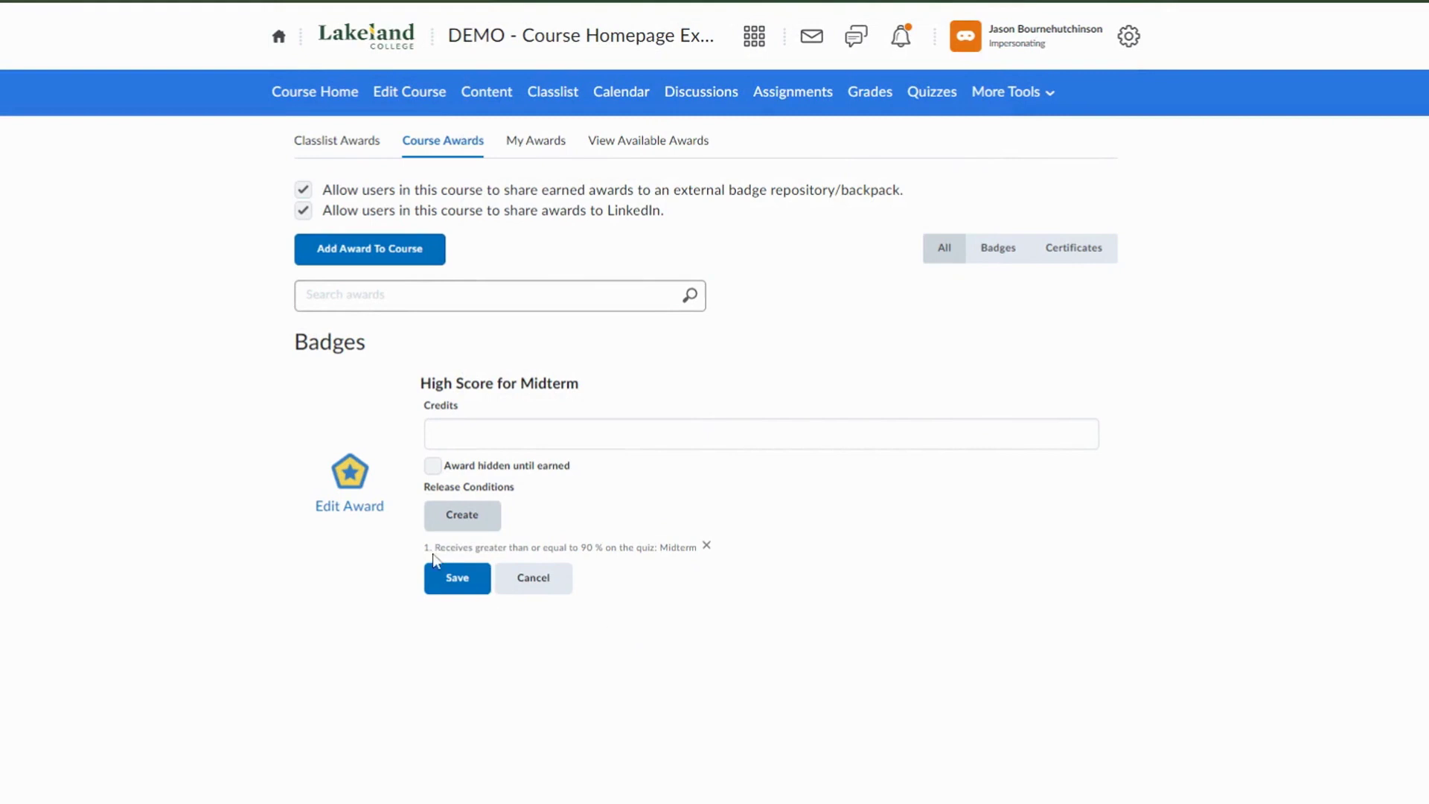
Check the release condition and save the High Score for Midterm award's properties with the credits left empty
left_click_drag(434, 547, 691, 557)
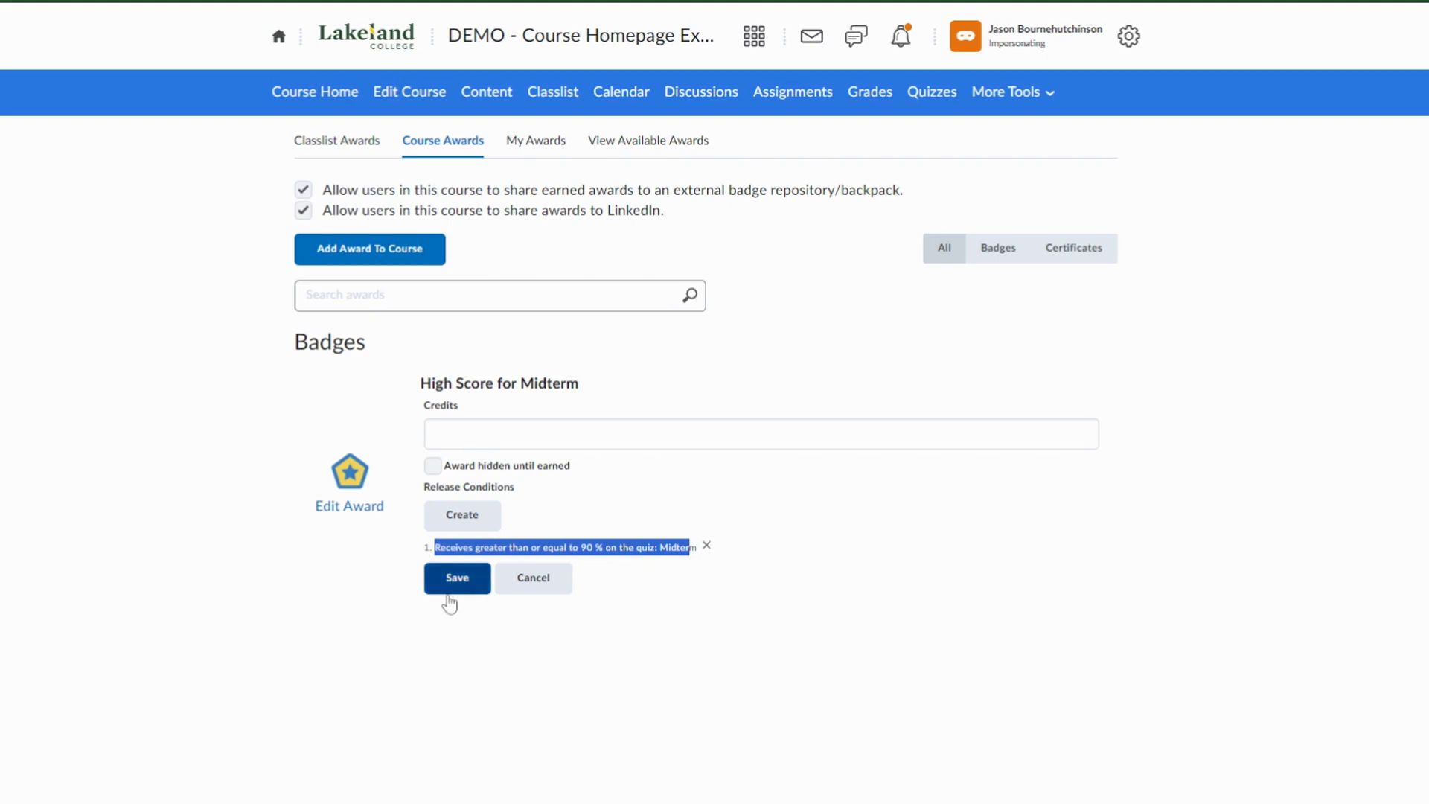
left_click(476, 434)
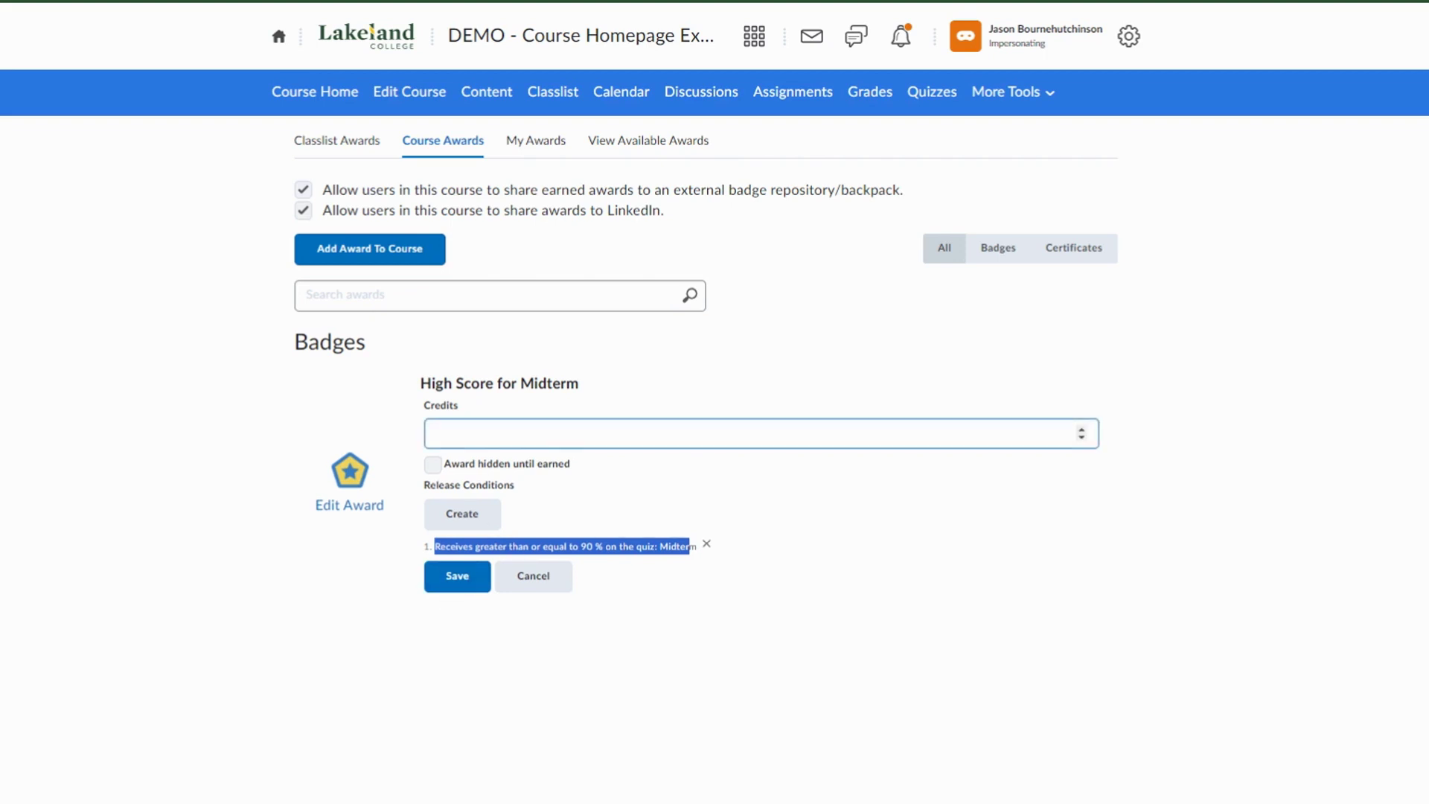
left_click(456, 586)
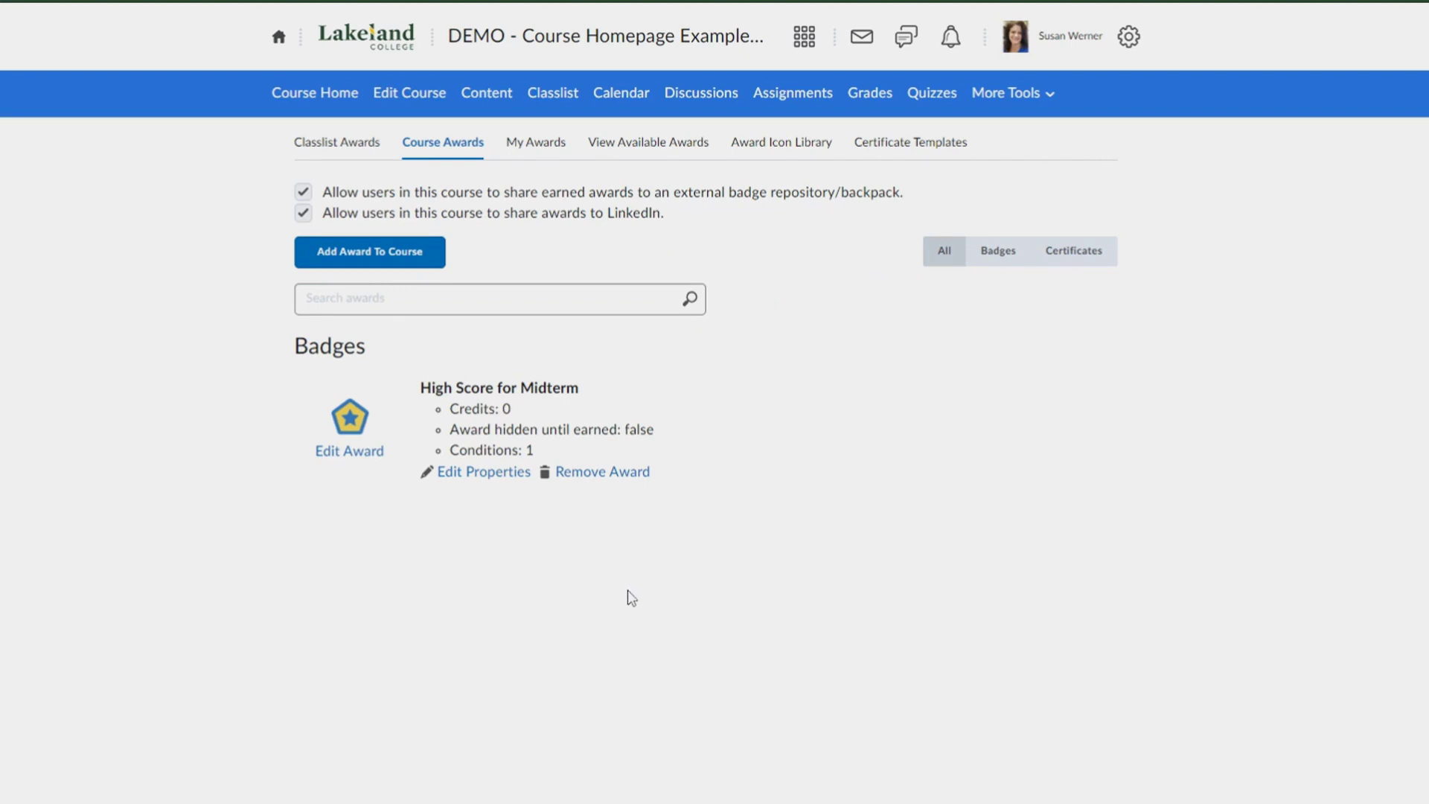
Start a new Certificate award named "Certificate of Completion - Well Done", with description "End of year awarded to students" and criteria "Pass course 60 %"
left_click(402, 261)
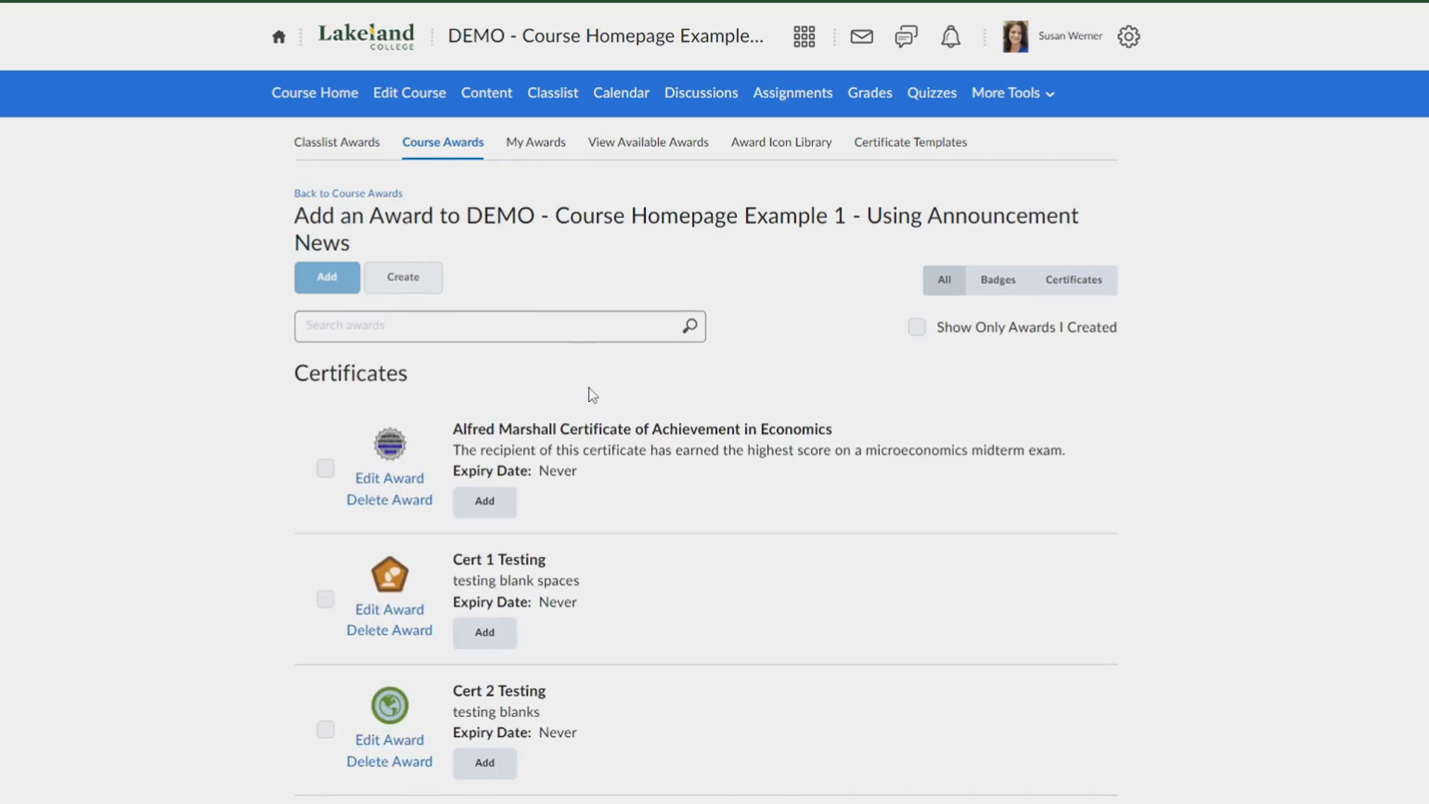
left_click(426, 289)
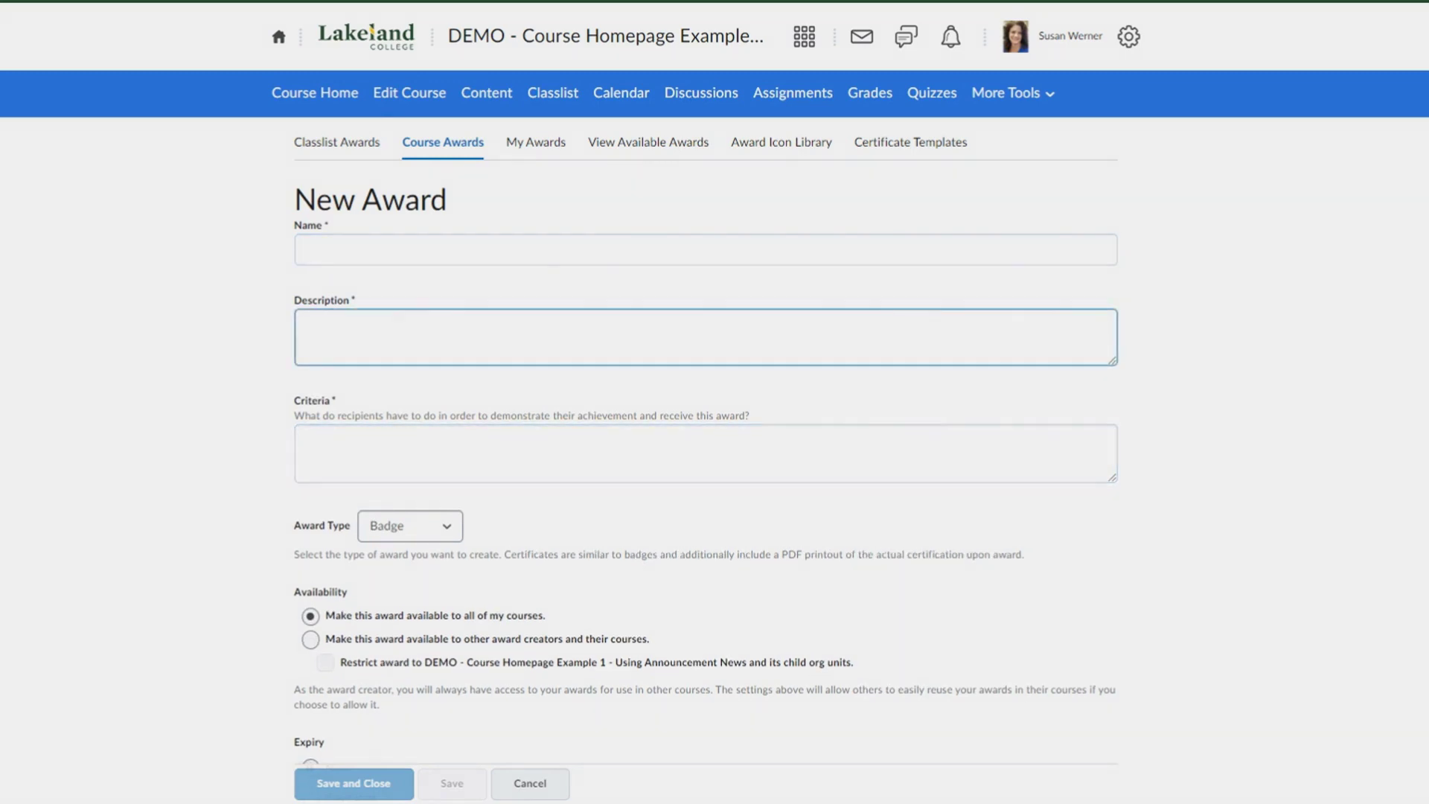
left_click(328, 248)
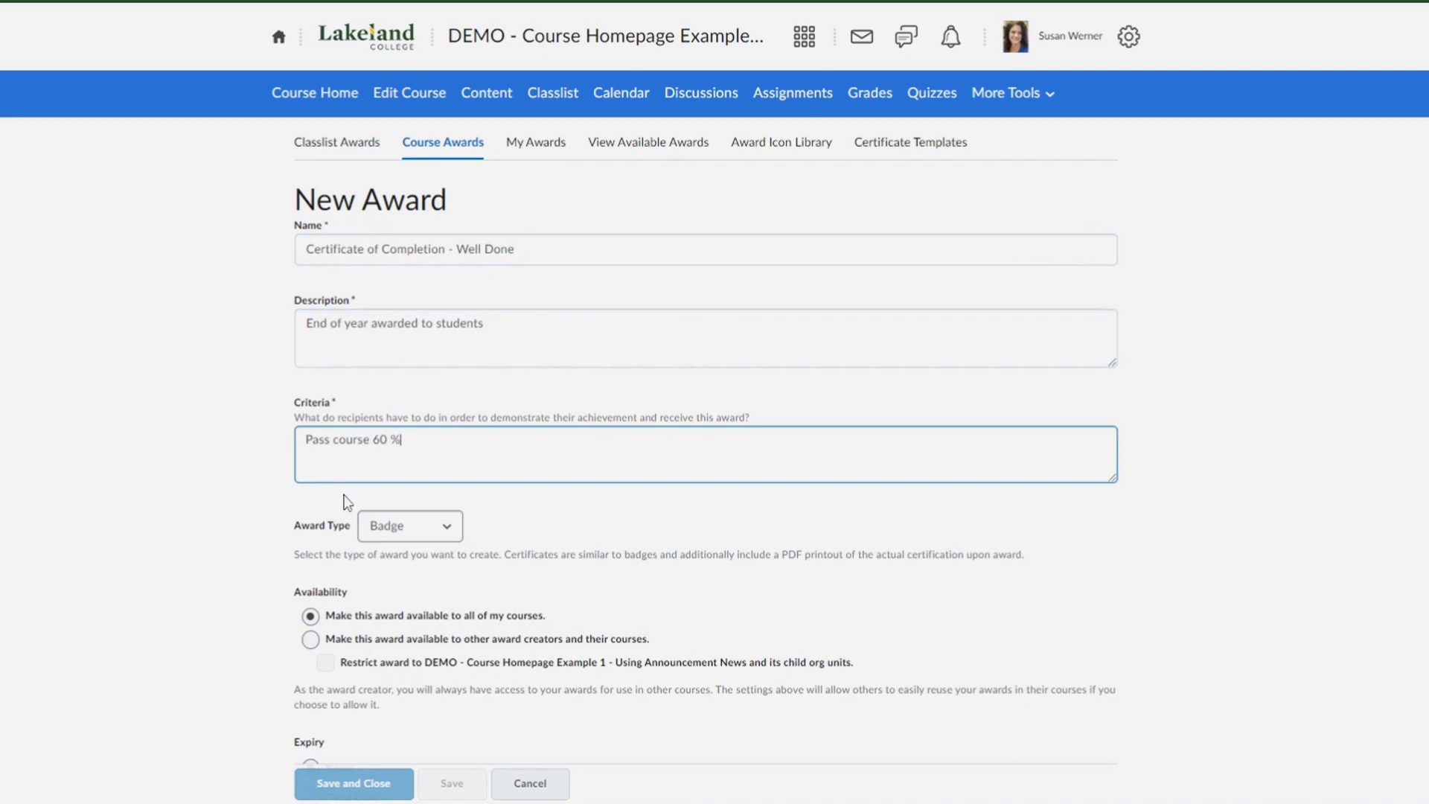
left_click(405, 528)
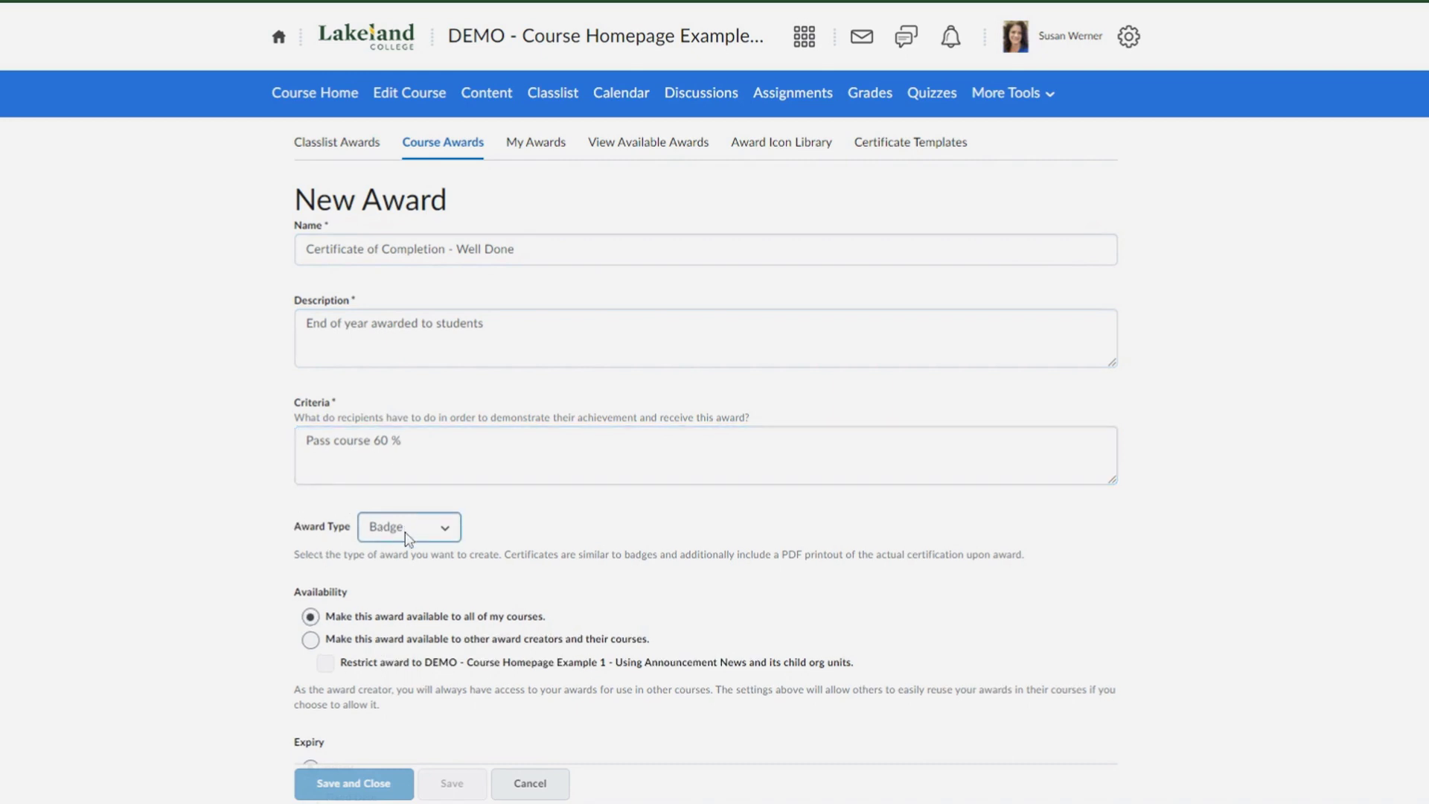
left_click(413, 567)
Make the certificate available to other award creators and their courses, restricted to this demo course and its child org units
scroll(622, 609, "down", 5)
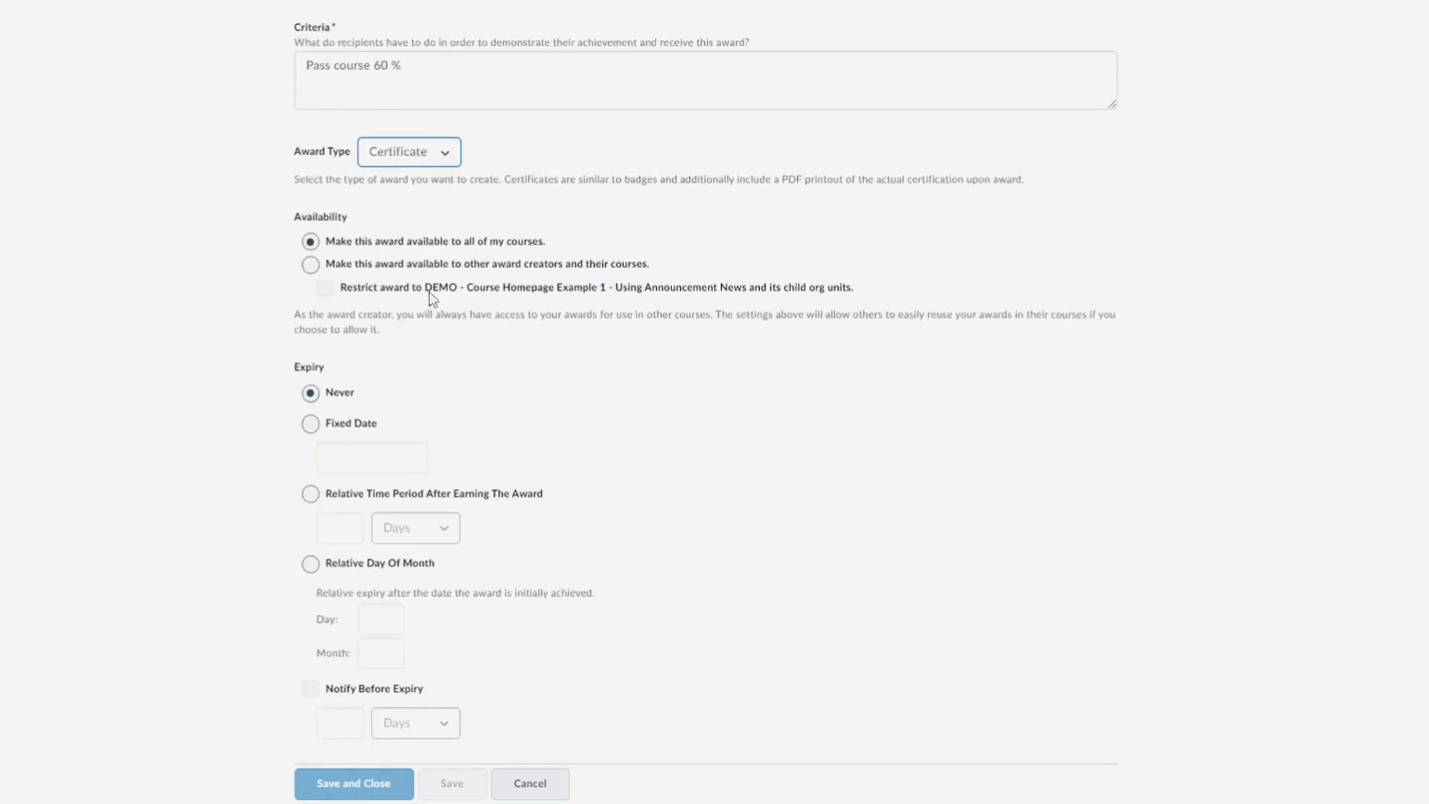
left_click(311, 265)
left_click(325, 289)
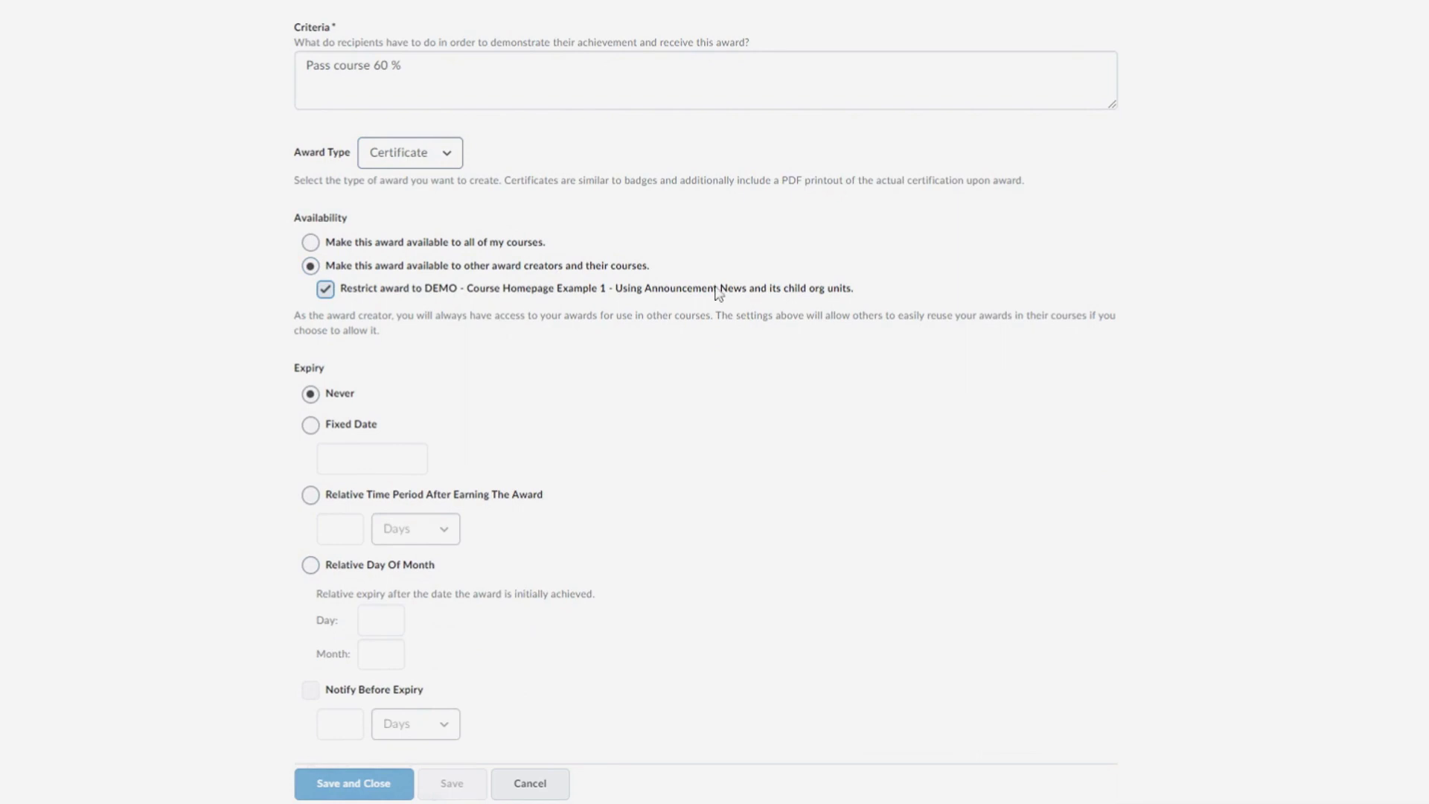
Choose Badge_Ribbon.png from the existing image library as the certificate's award image
scroll(409, 402, "down", 4)
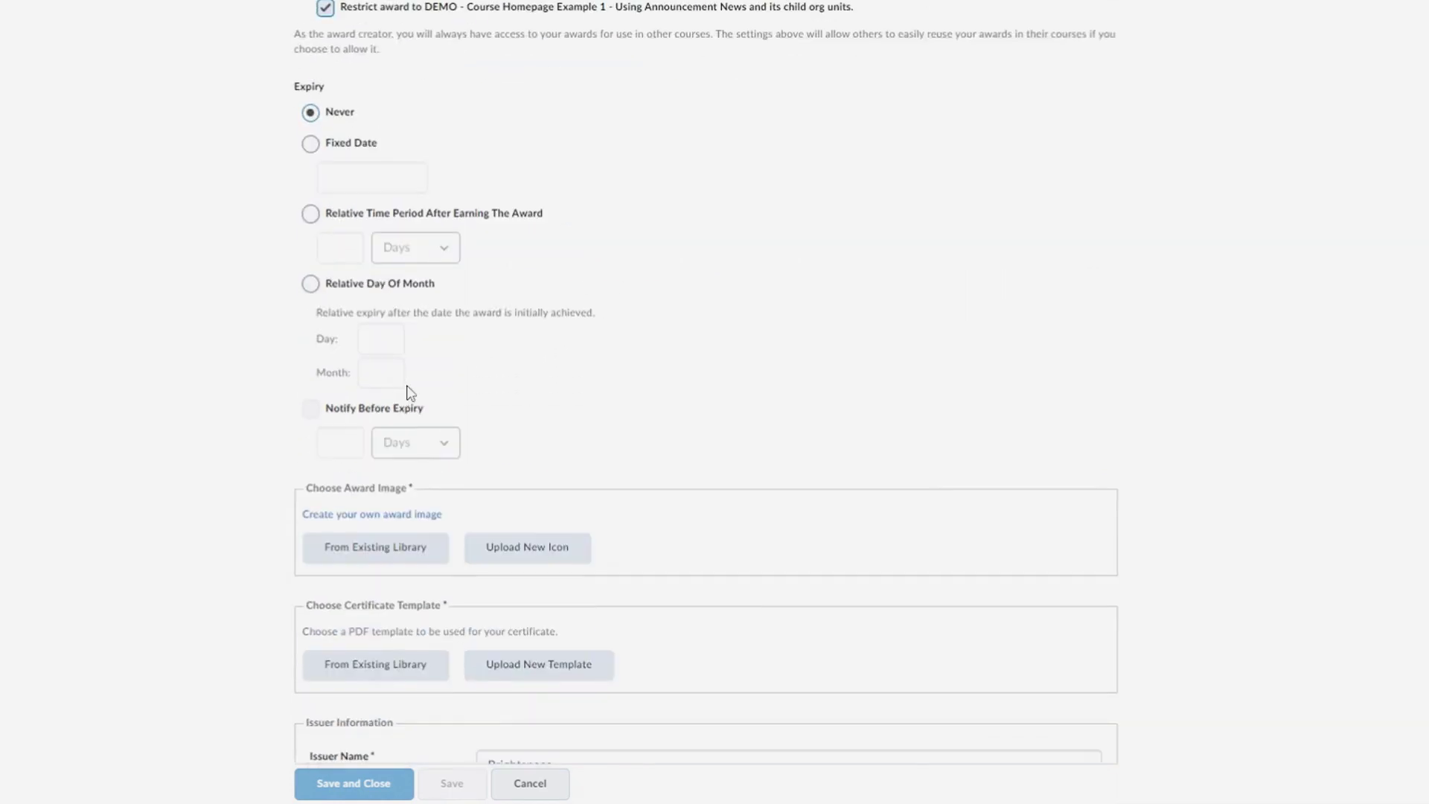
scroll(734, 305, "down", 3)
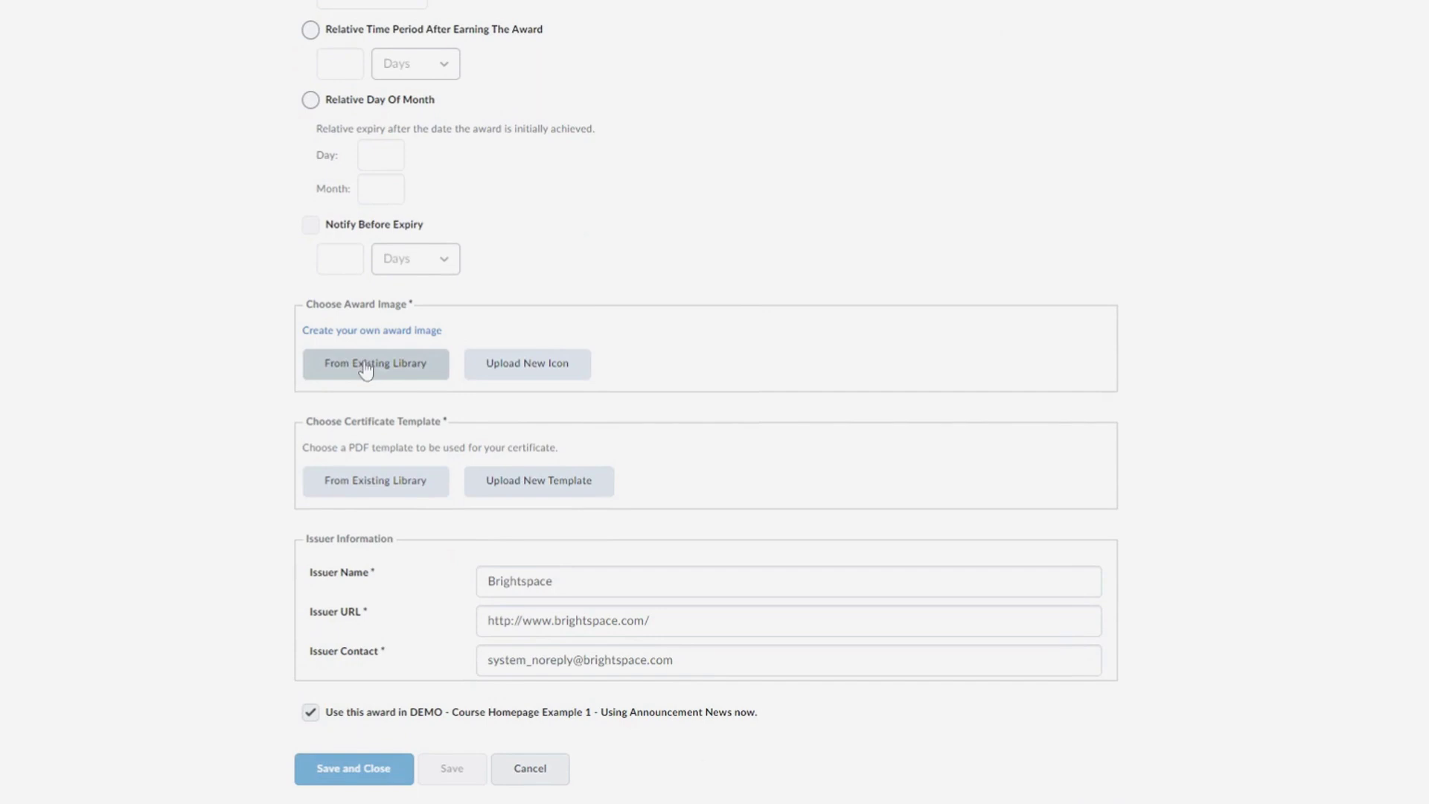
left_click(365, 368)
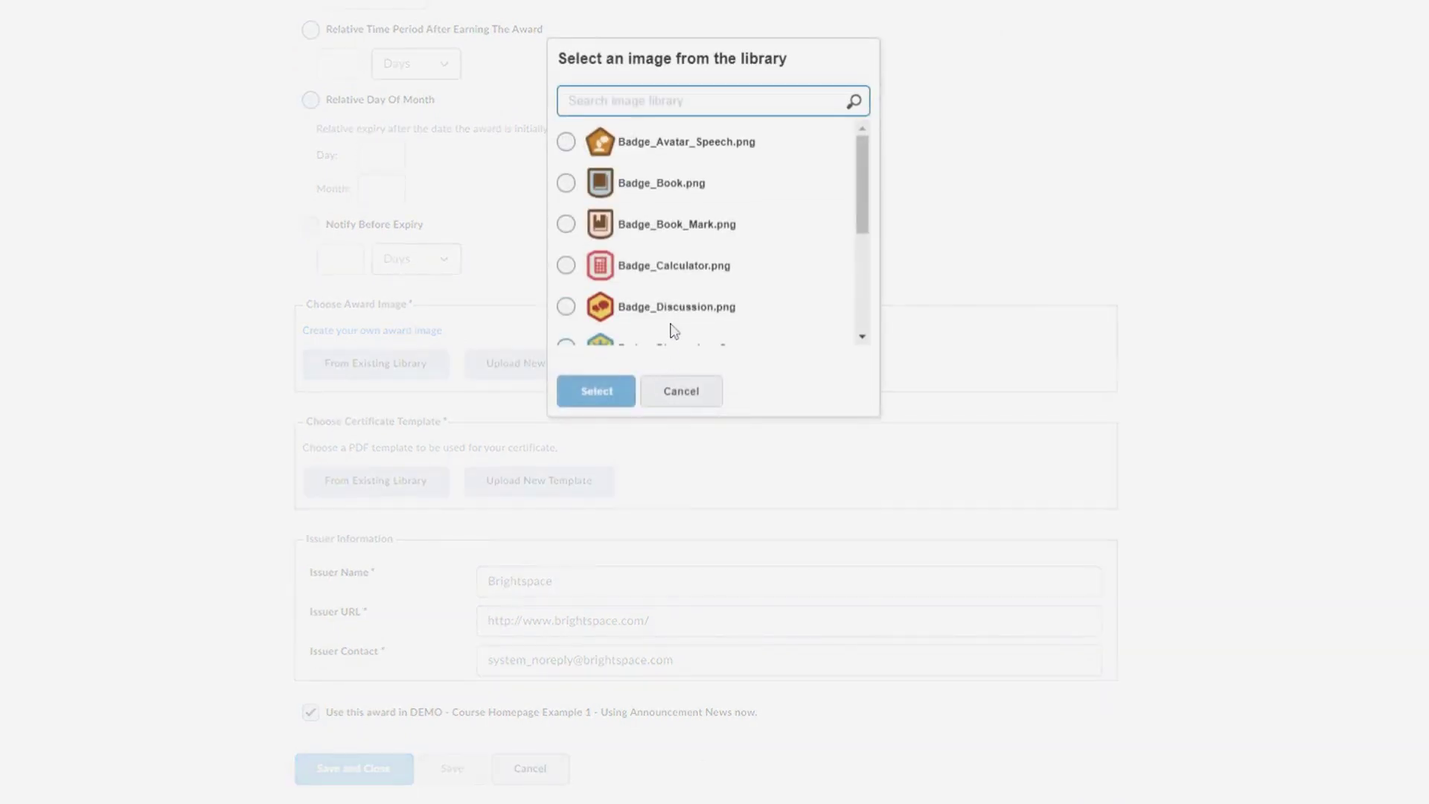
scroll(680, 306, "down", 3)
scroll(681, 305, "down", 1)
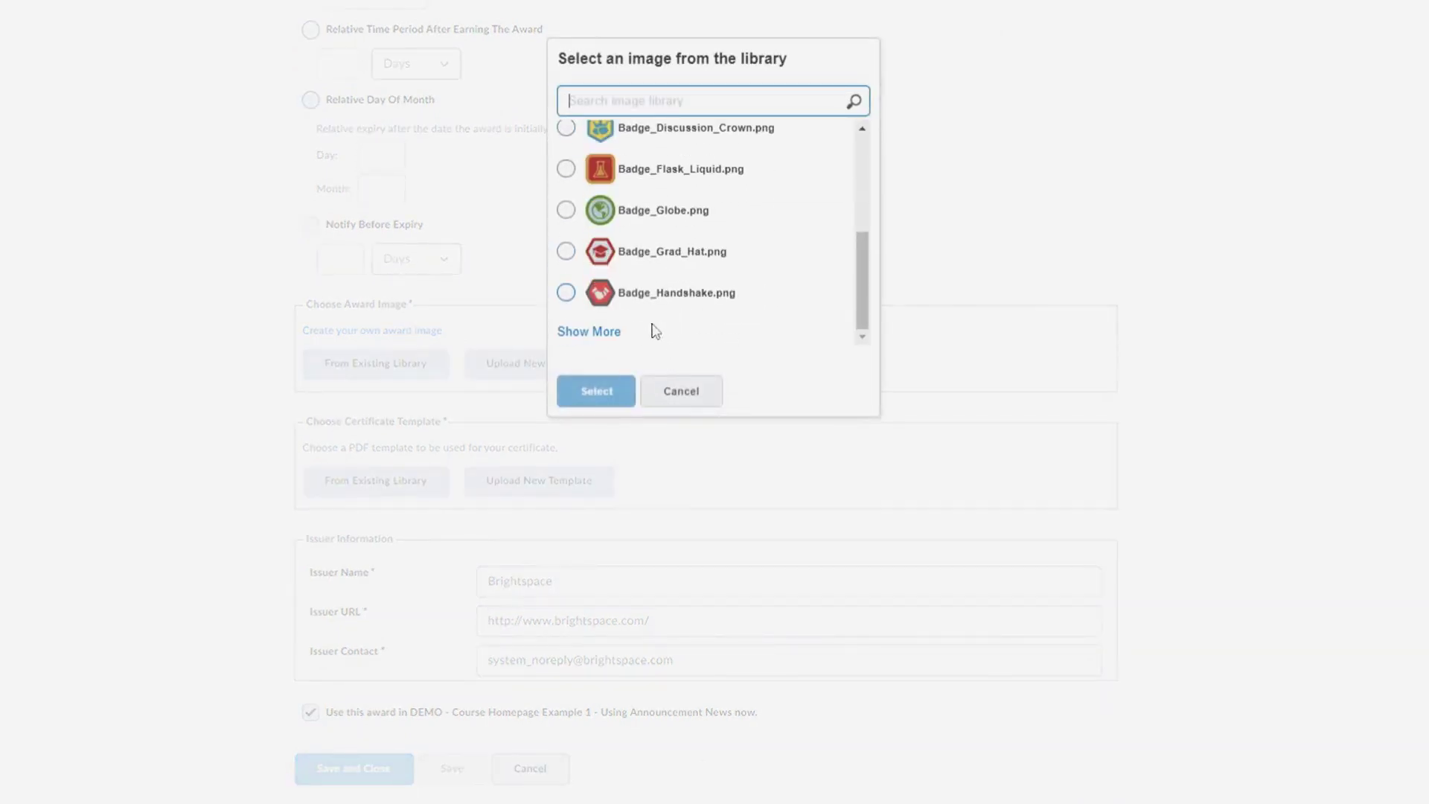
left_click(594, 332)
scroll(684, 280, "down", 3)
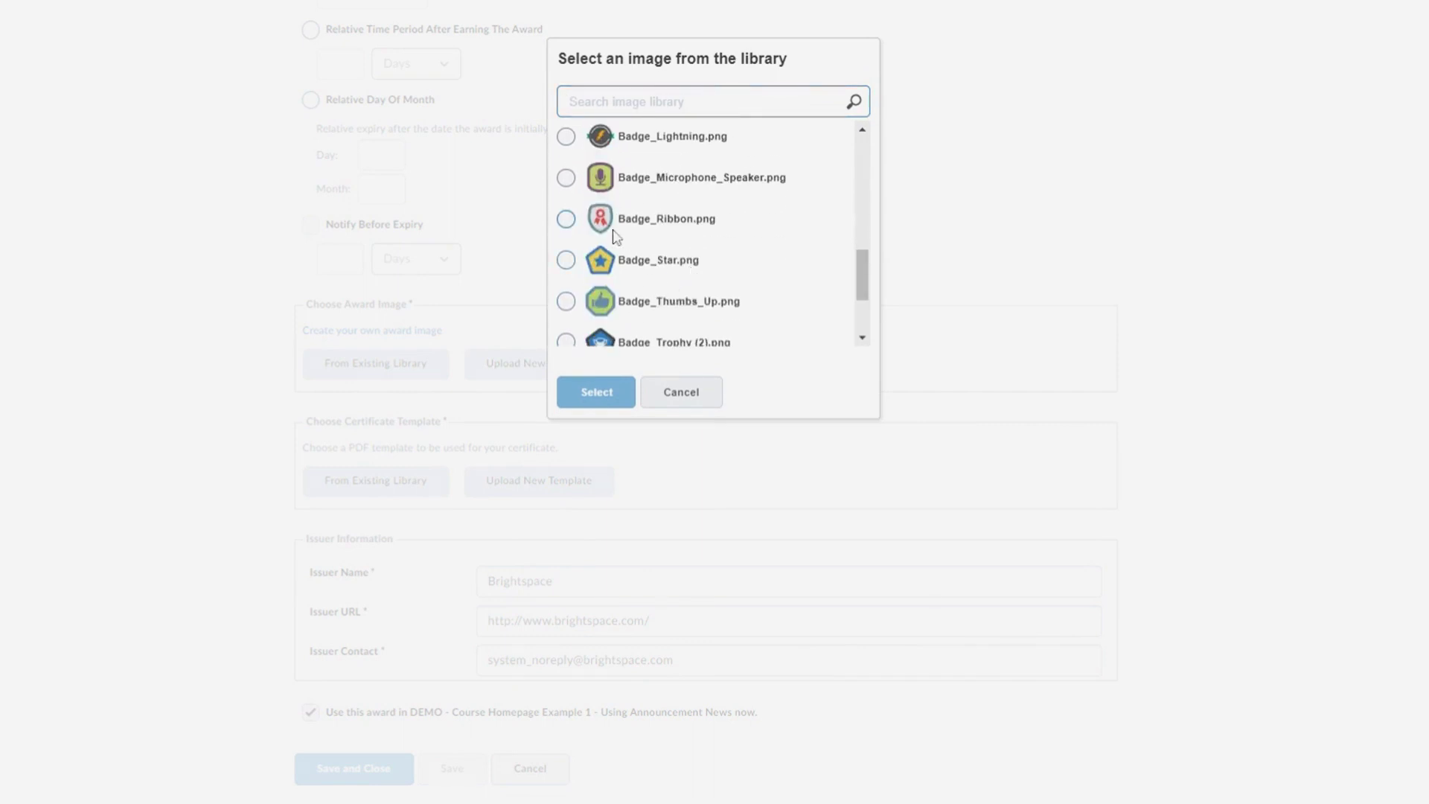
left_click(567, 221)
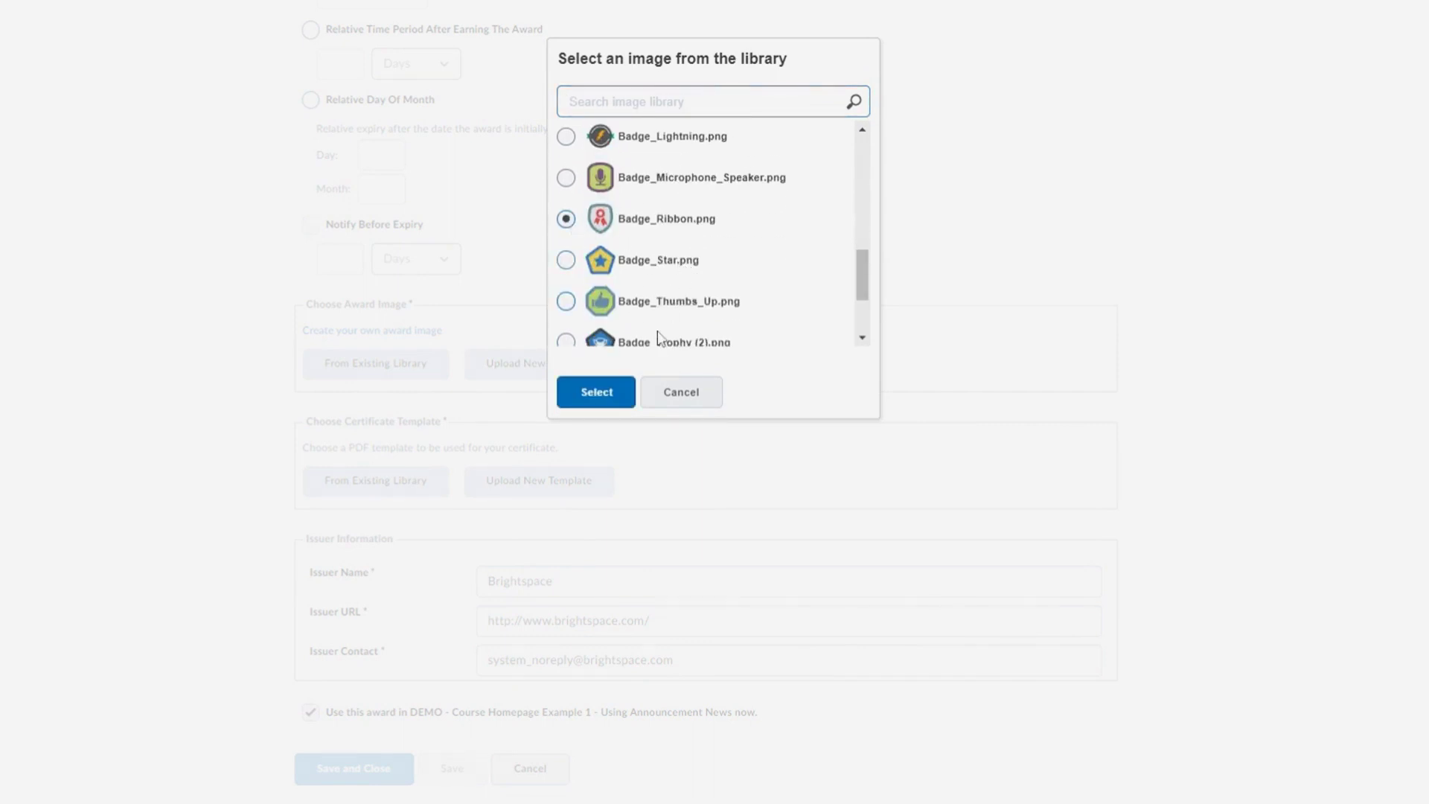
left_click(596, 392)
Choose Cert+5.pdf from the existing library as the certificate template
scroll(679, 373, "down", 2)
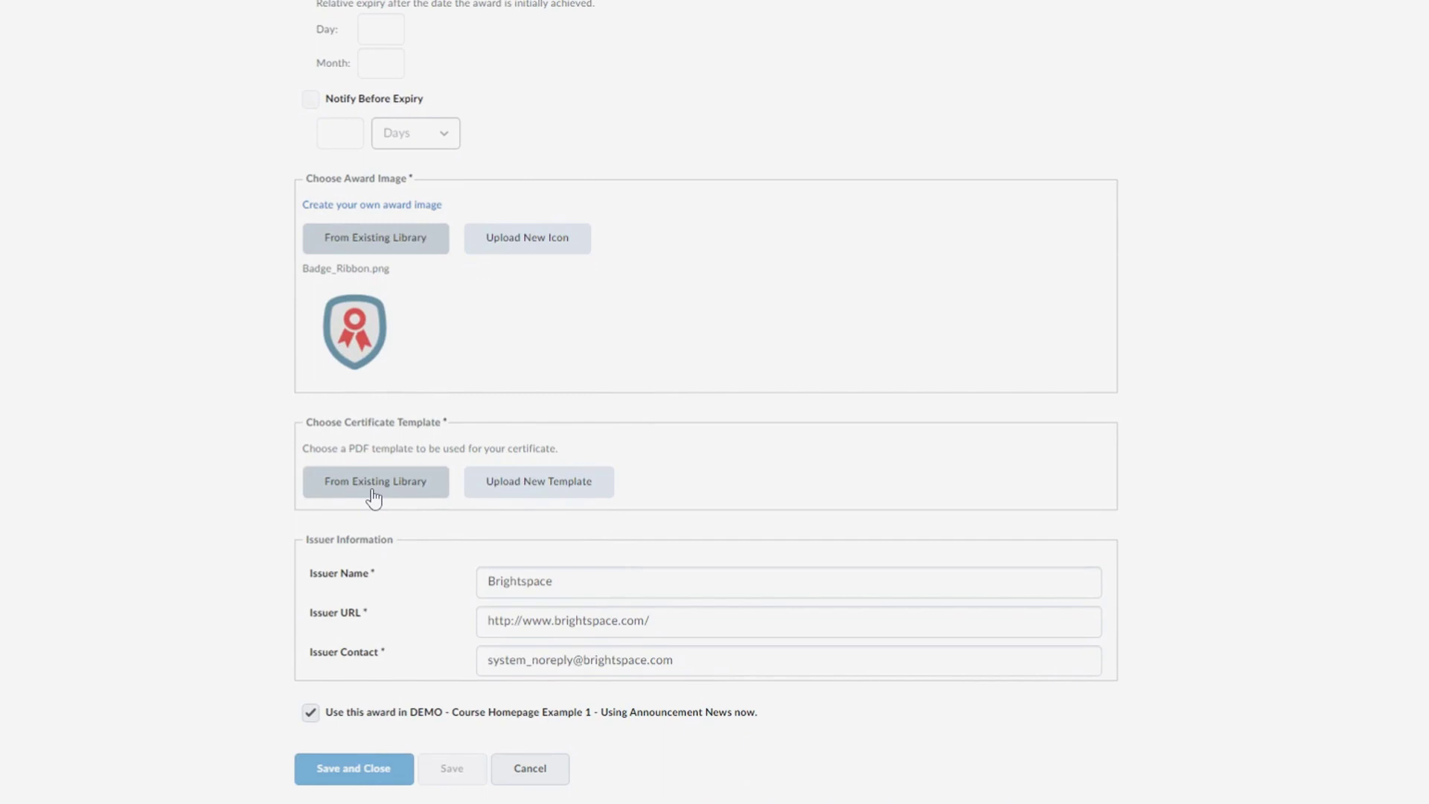
left_click(374, 494)
left_click(574, 245)
left_click(596, 321)
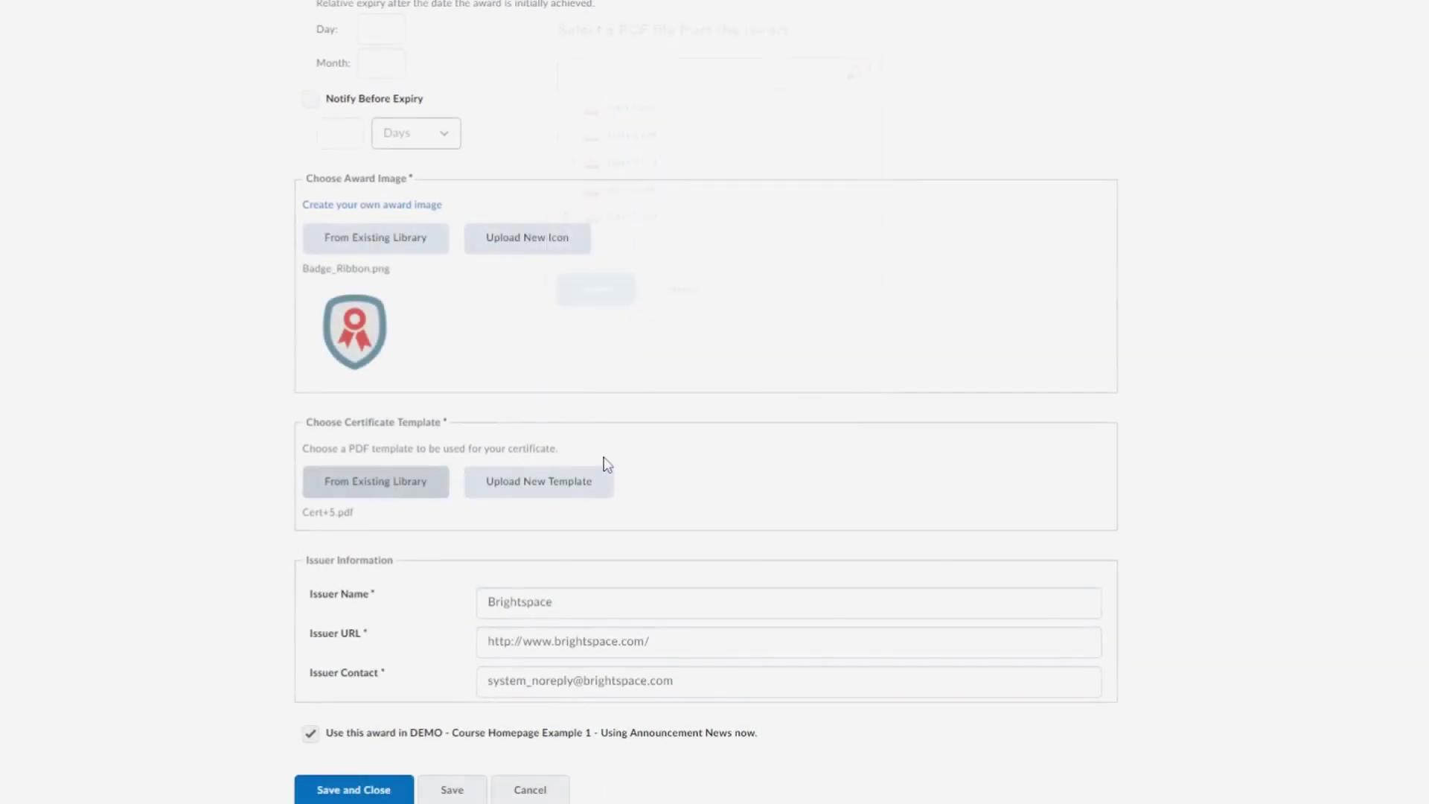
scroll(597, 464, "down", 1)
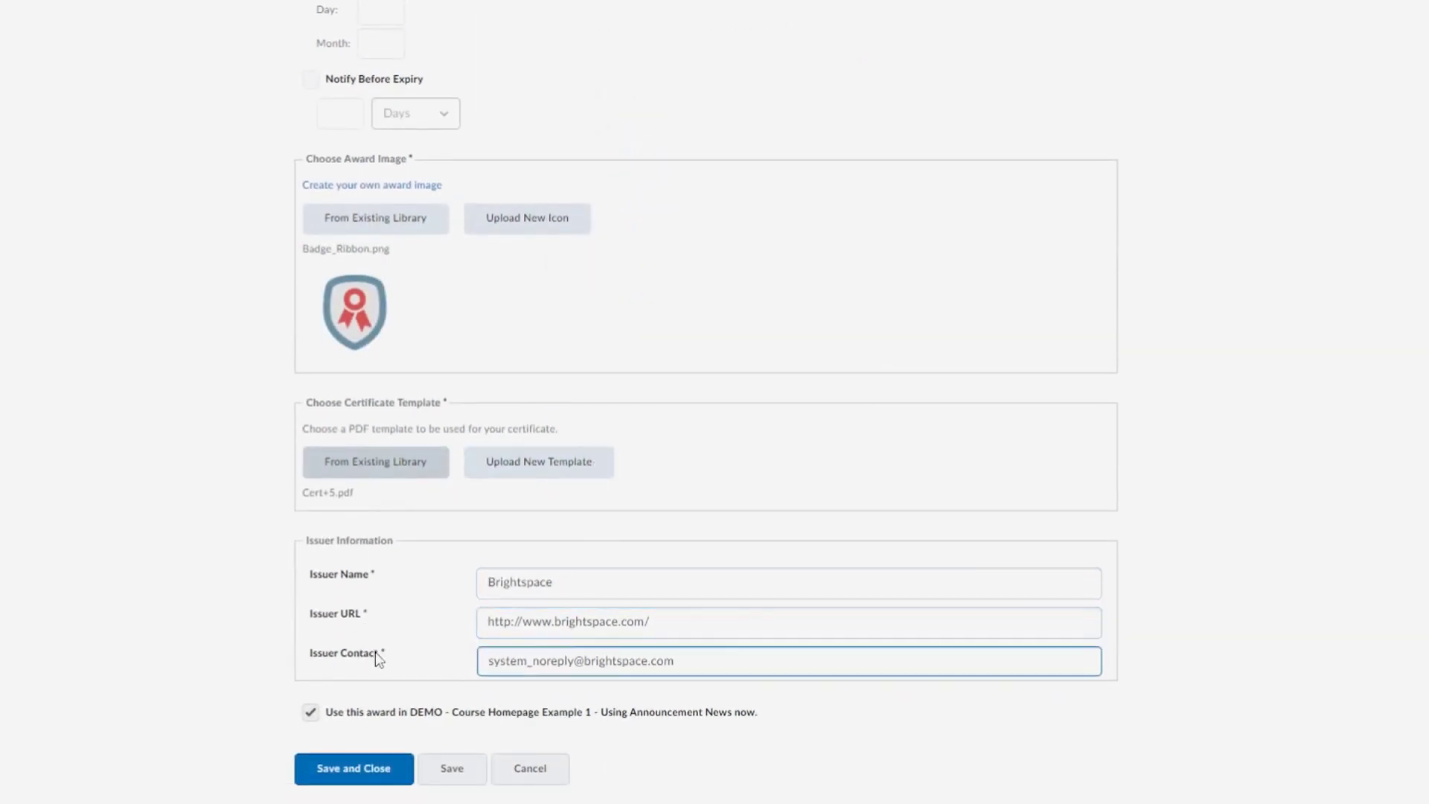
left_click(566, 583)
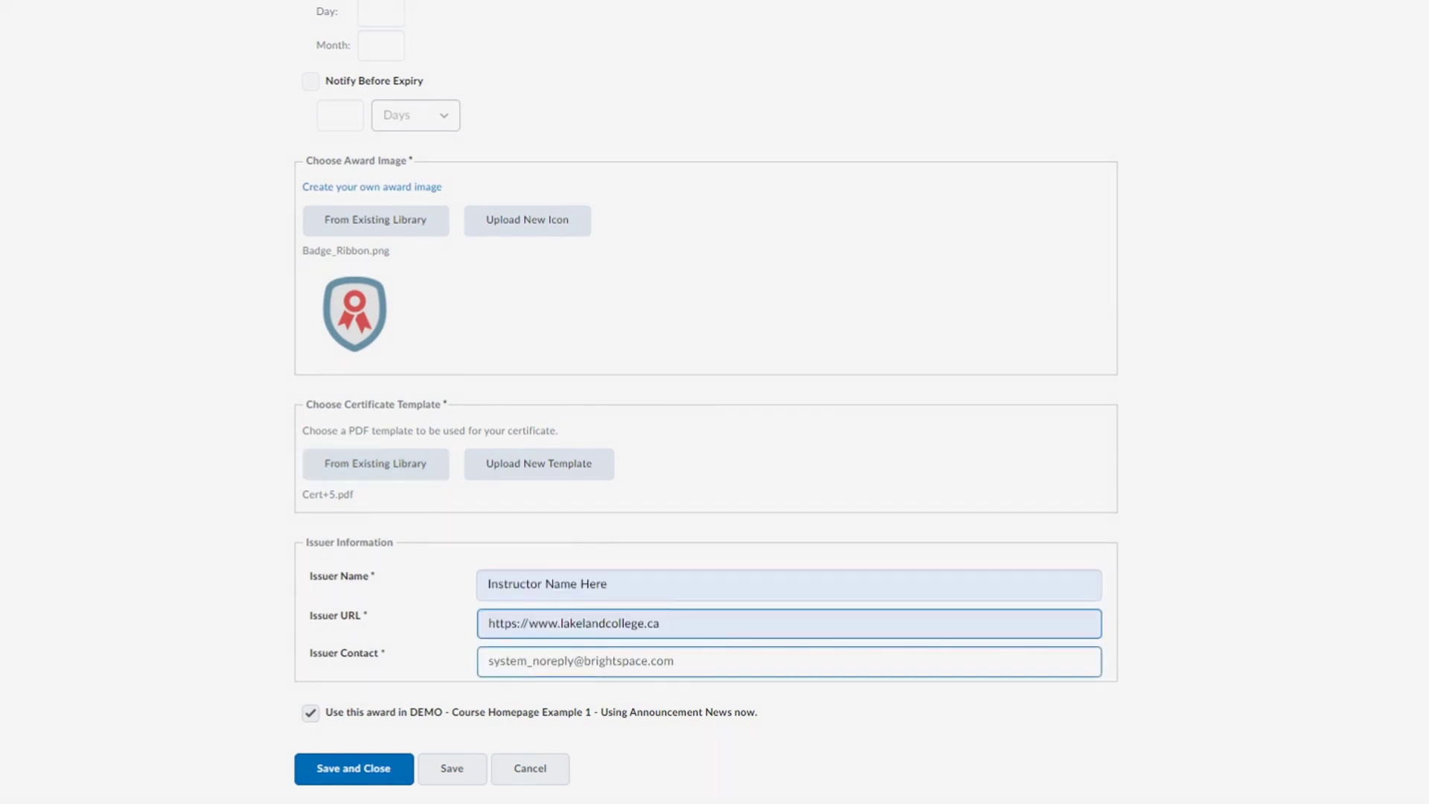
left_click(375, 772)
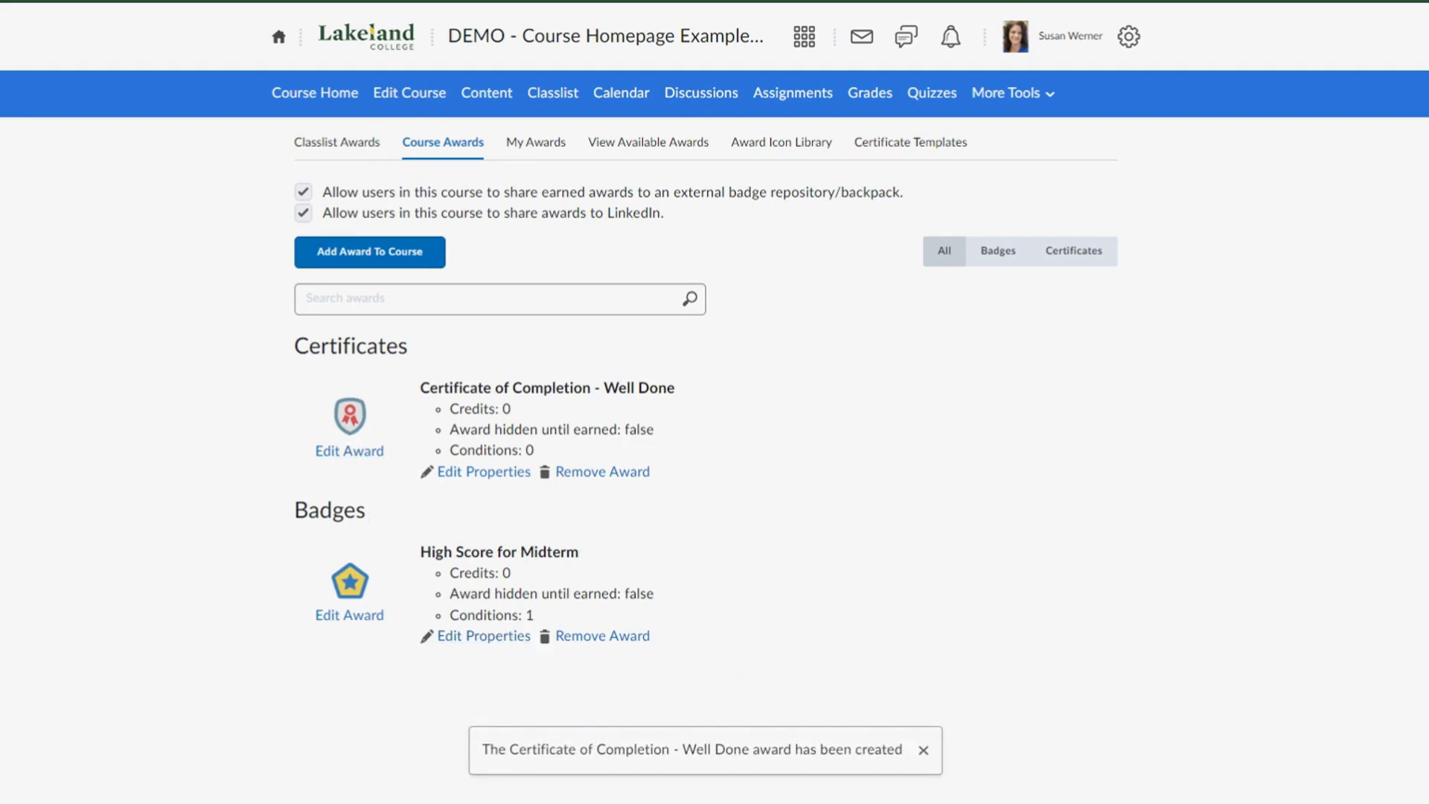
Add a release condition to the Certificate of Completion - Well Done requiring a released final grade score <= 60 %, and save its properties
left_click(487, 476)
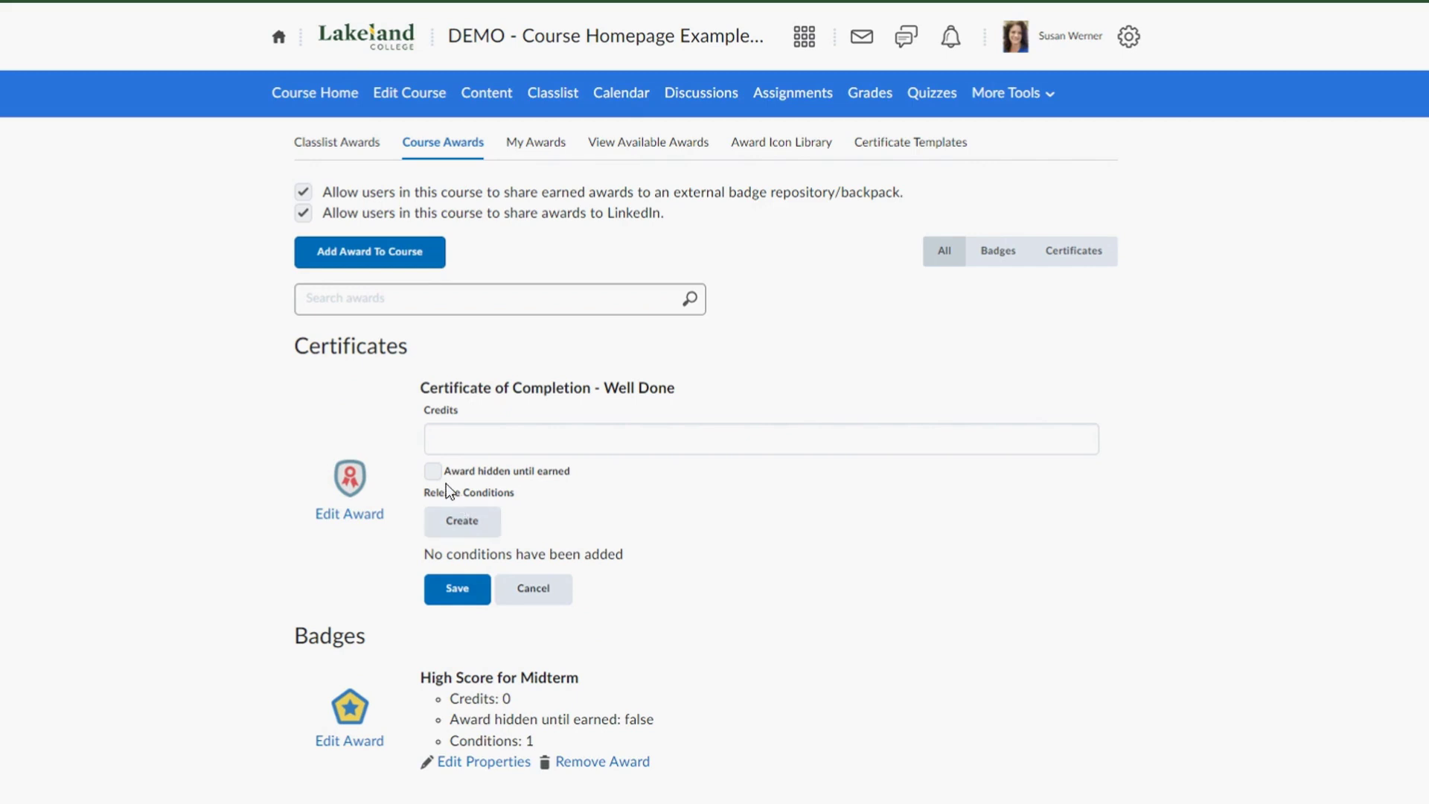
left_click(462, 523)
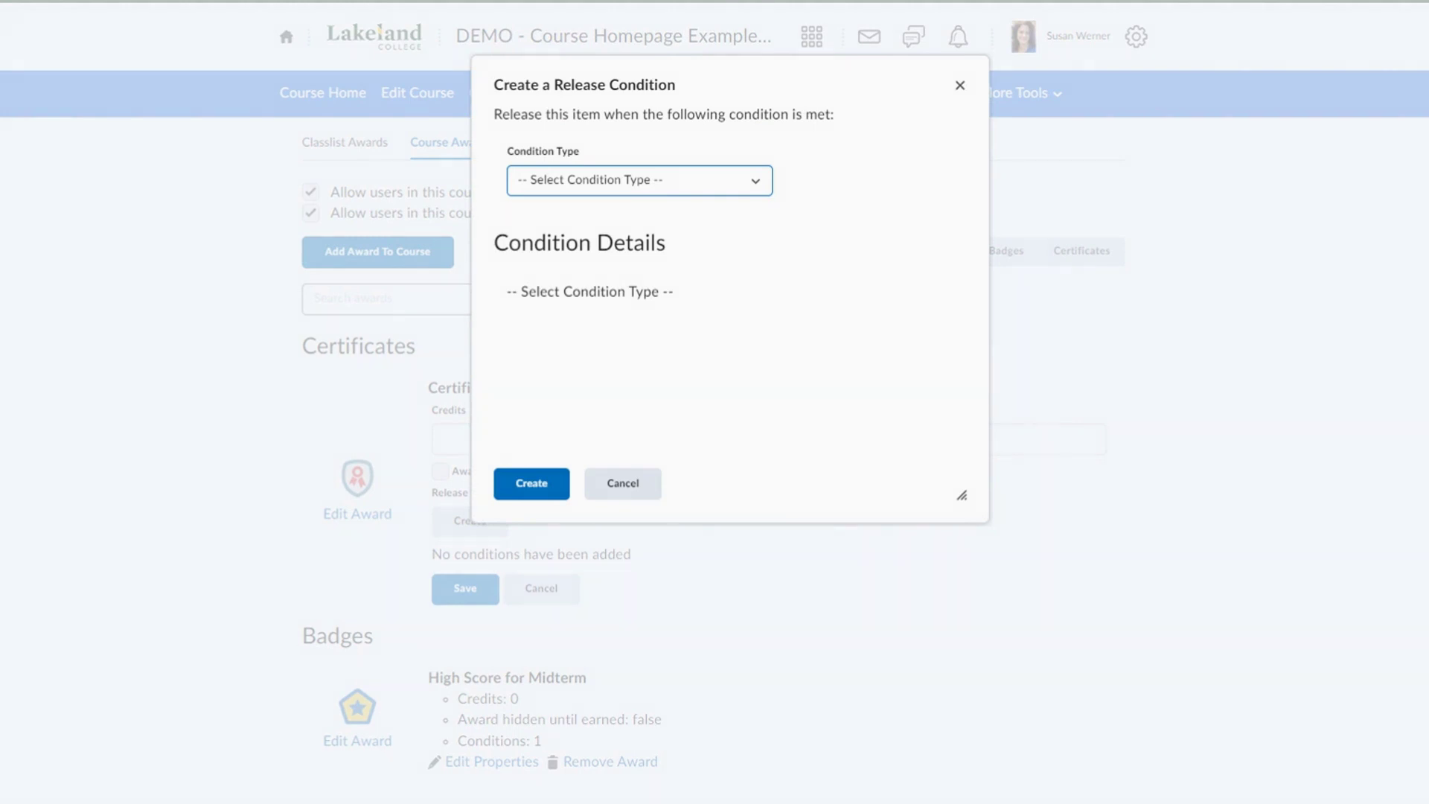
left_click(606, 425)
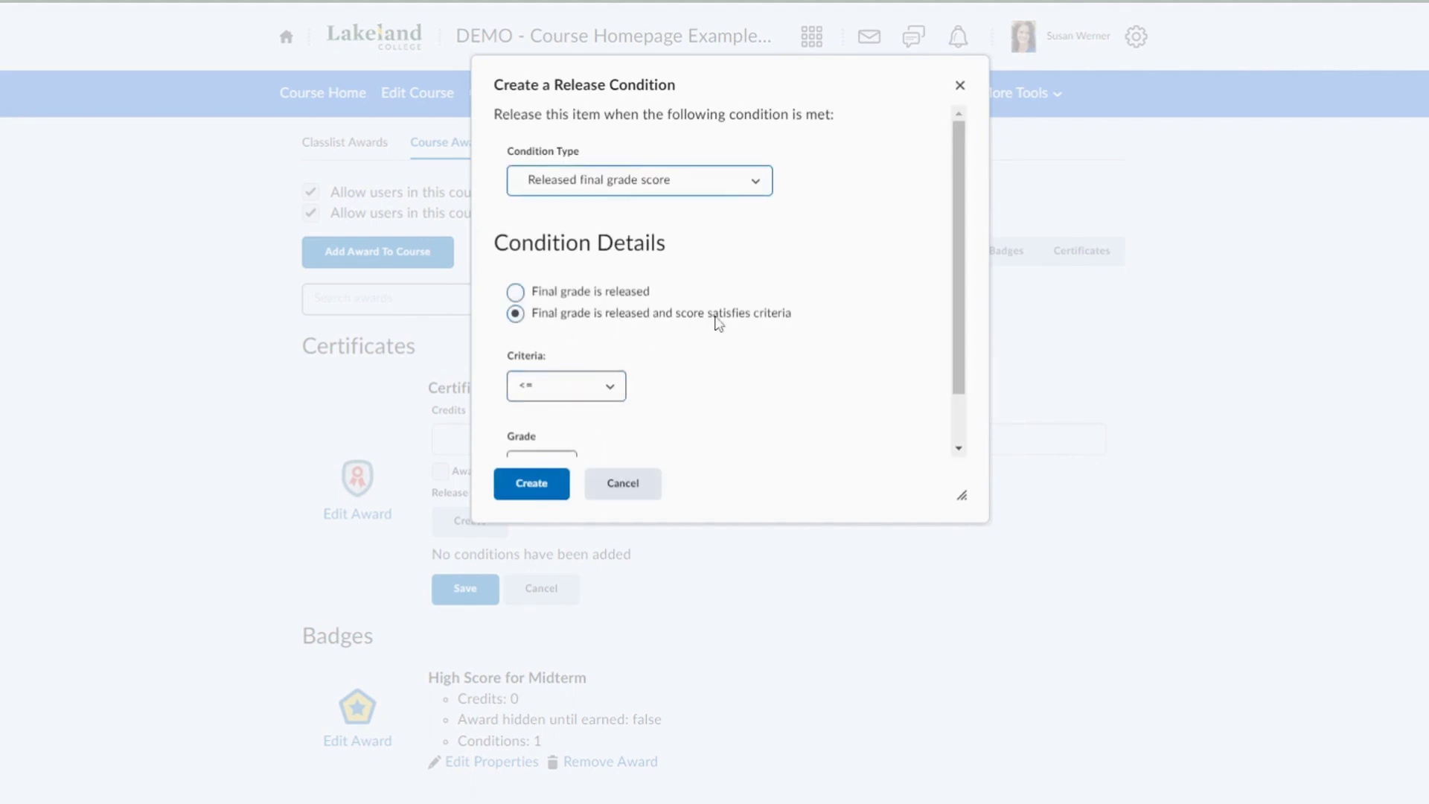
scroll(695, 376, "down", 1)
left_click(615, 326)
left_click(715, 354)
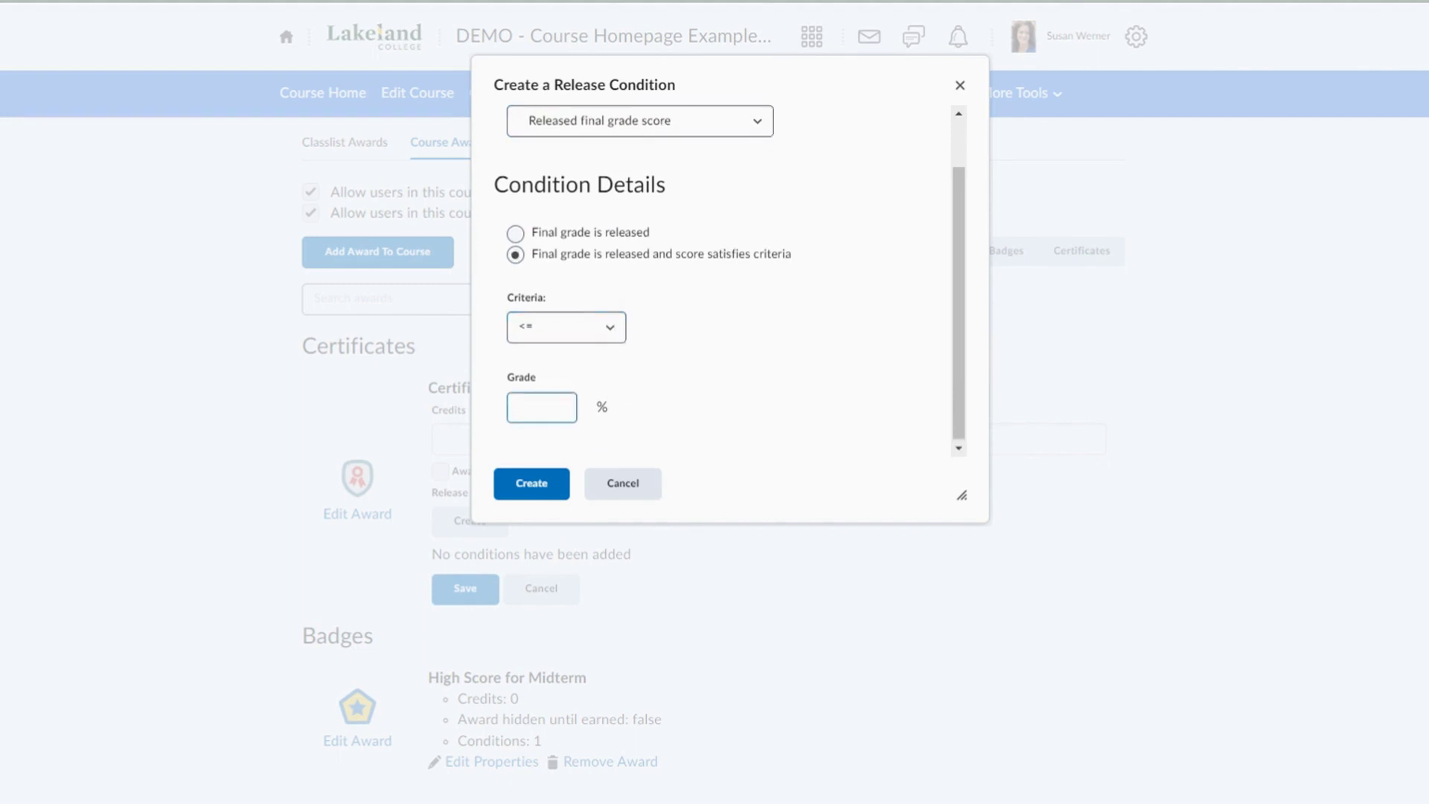
type("60")
left_click(566, 492)
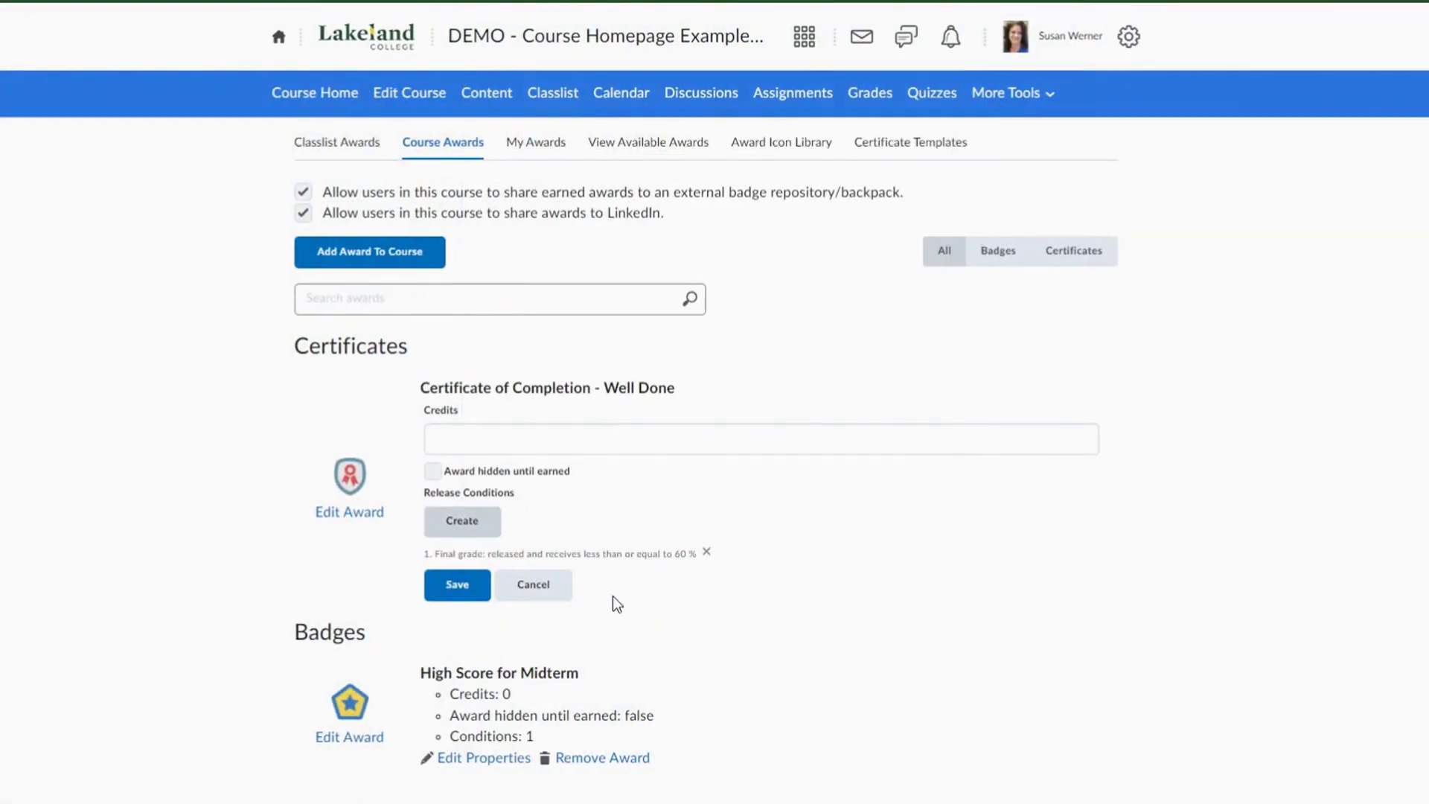
left_click(468, 590)
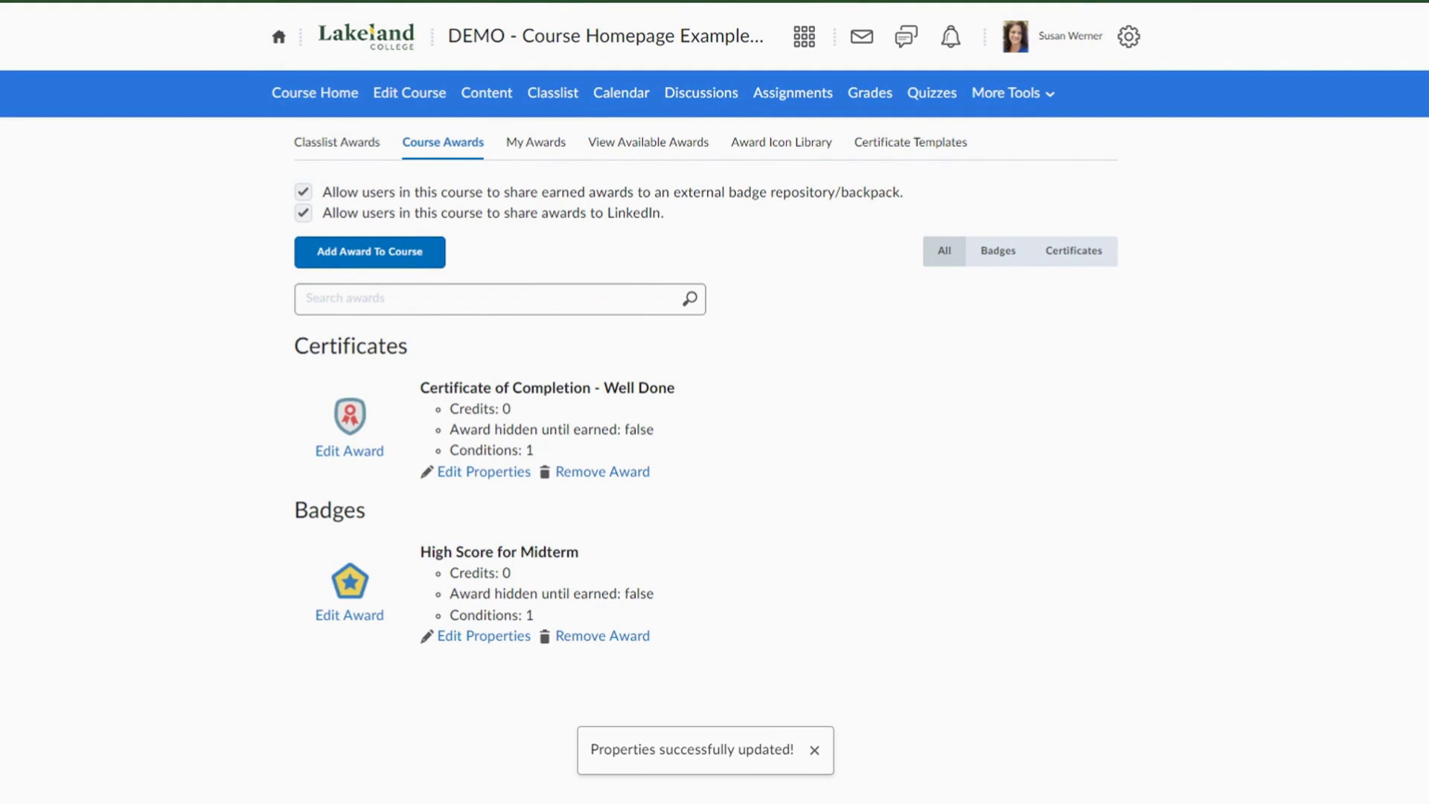
Issue the Certificate of Completion - Well Done to the classlist student with the trophy and star badges, with the evidence "you did great!"
left_click(357, 149)
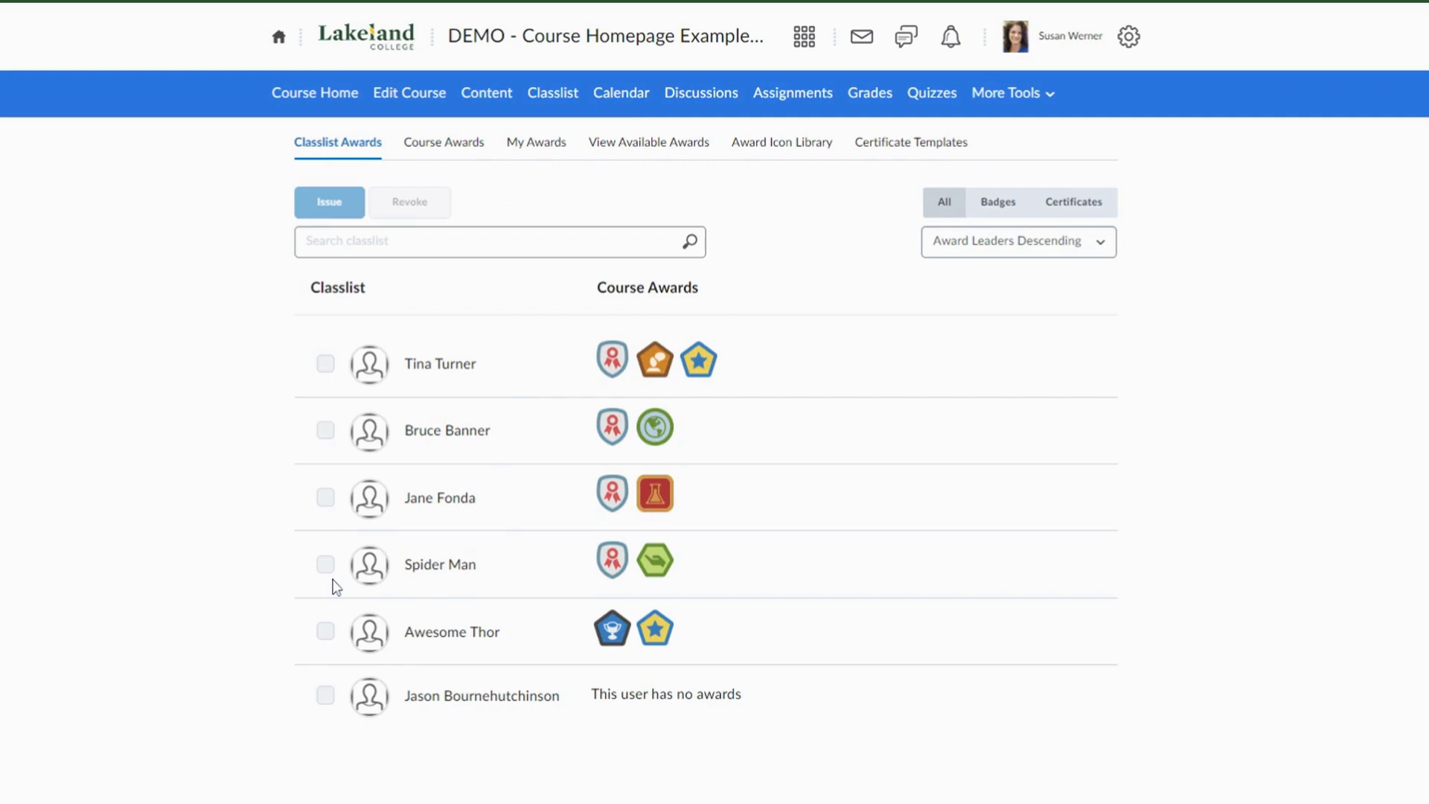
left_click(325, 632)
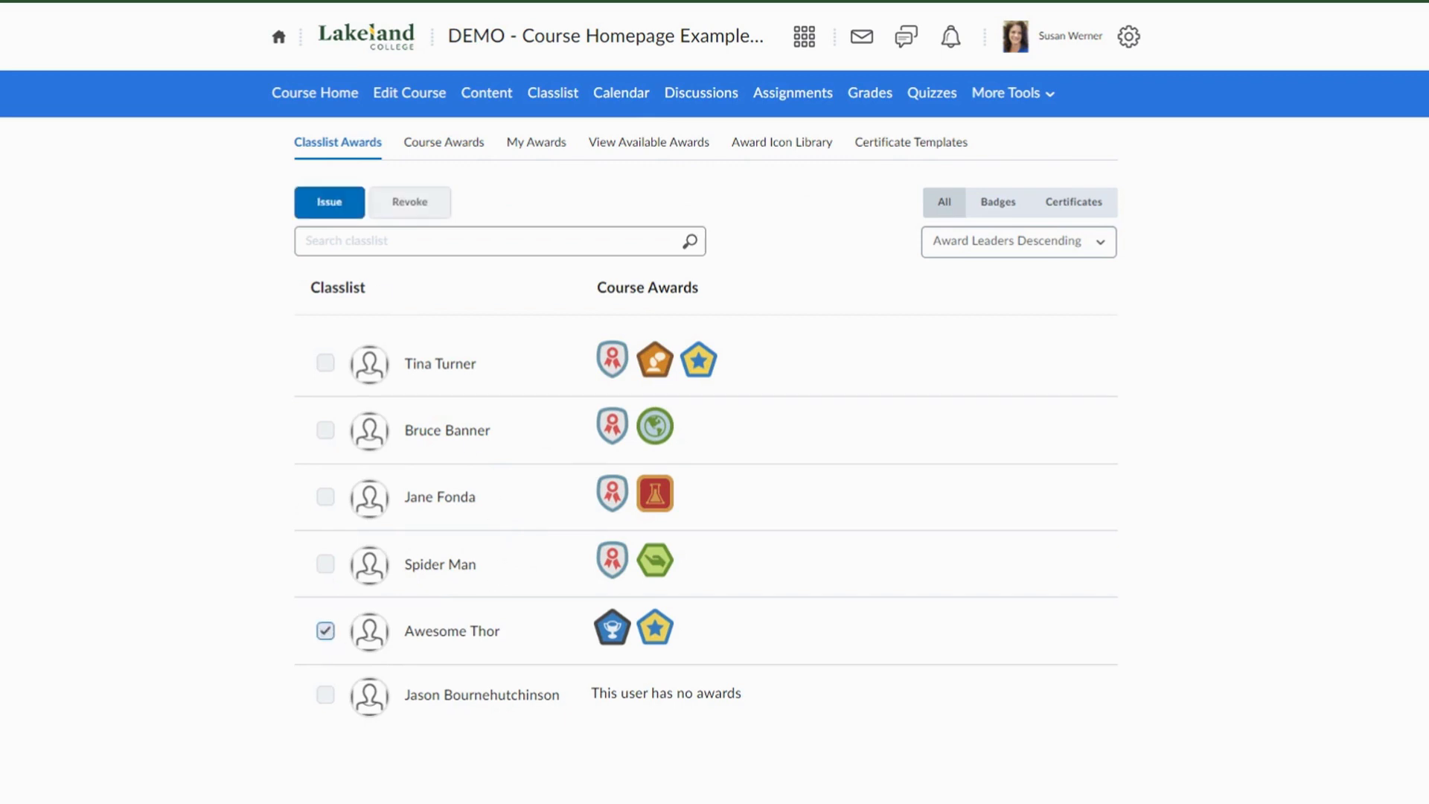
left_click(332, 214)
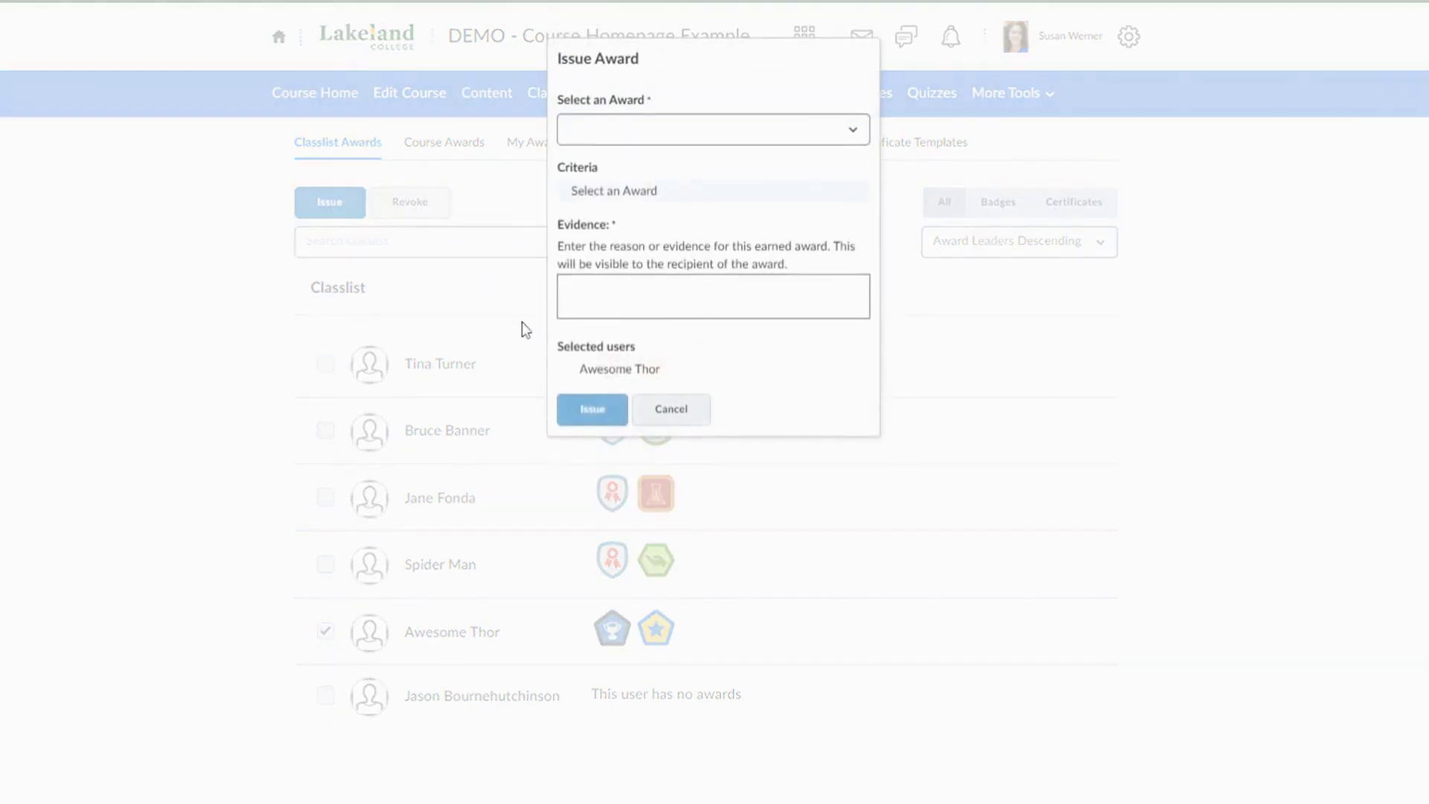
left_click(604, 152)
left_click(640, 294)
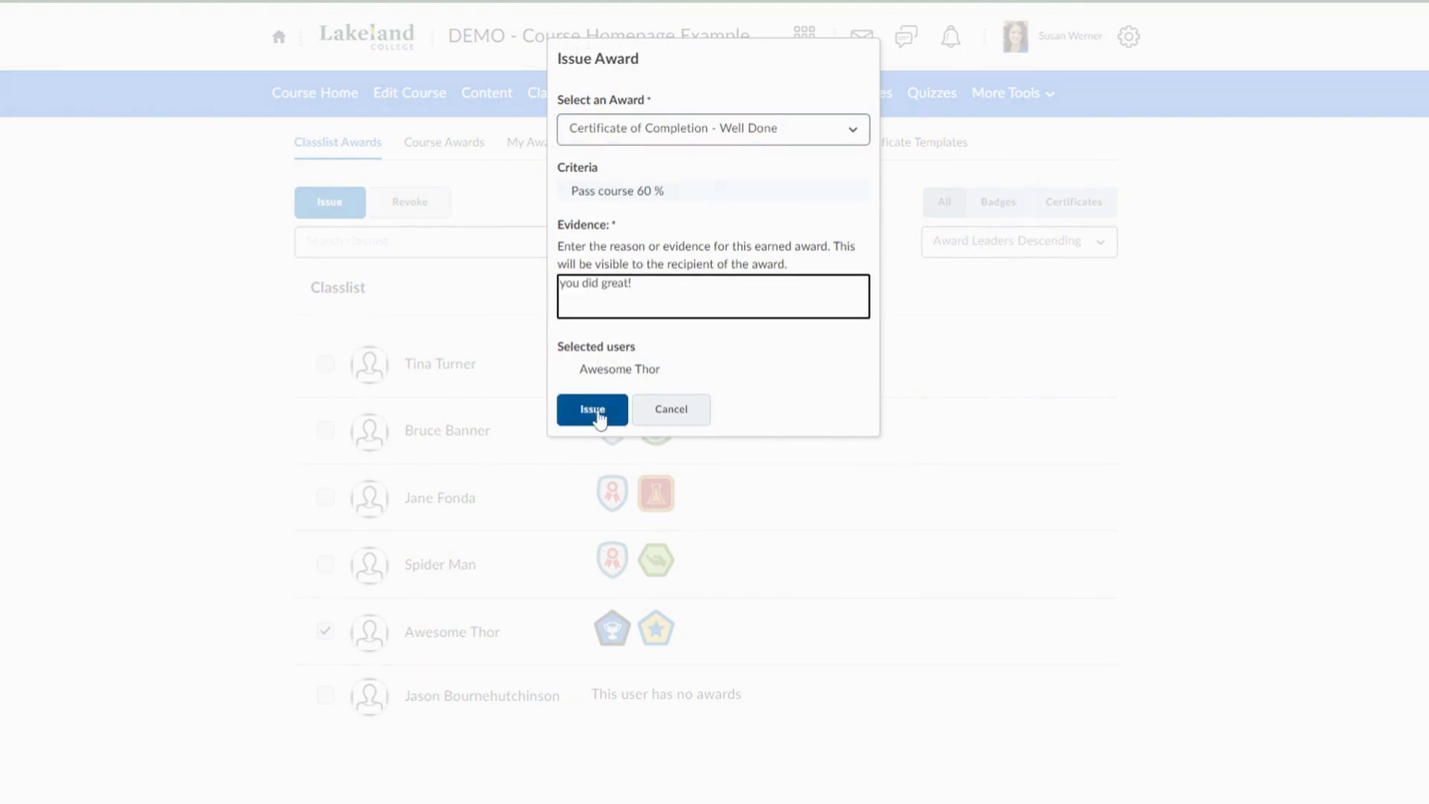
left_click(599, 413)
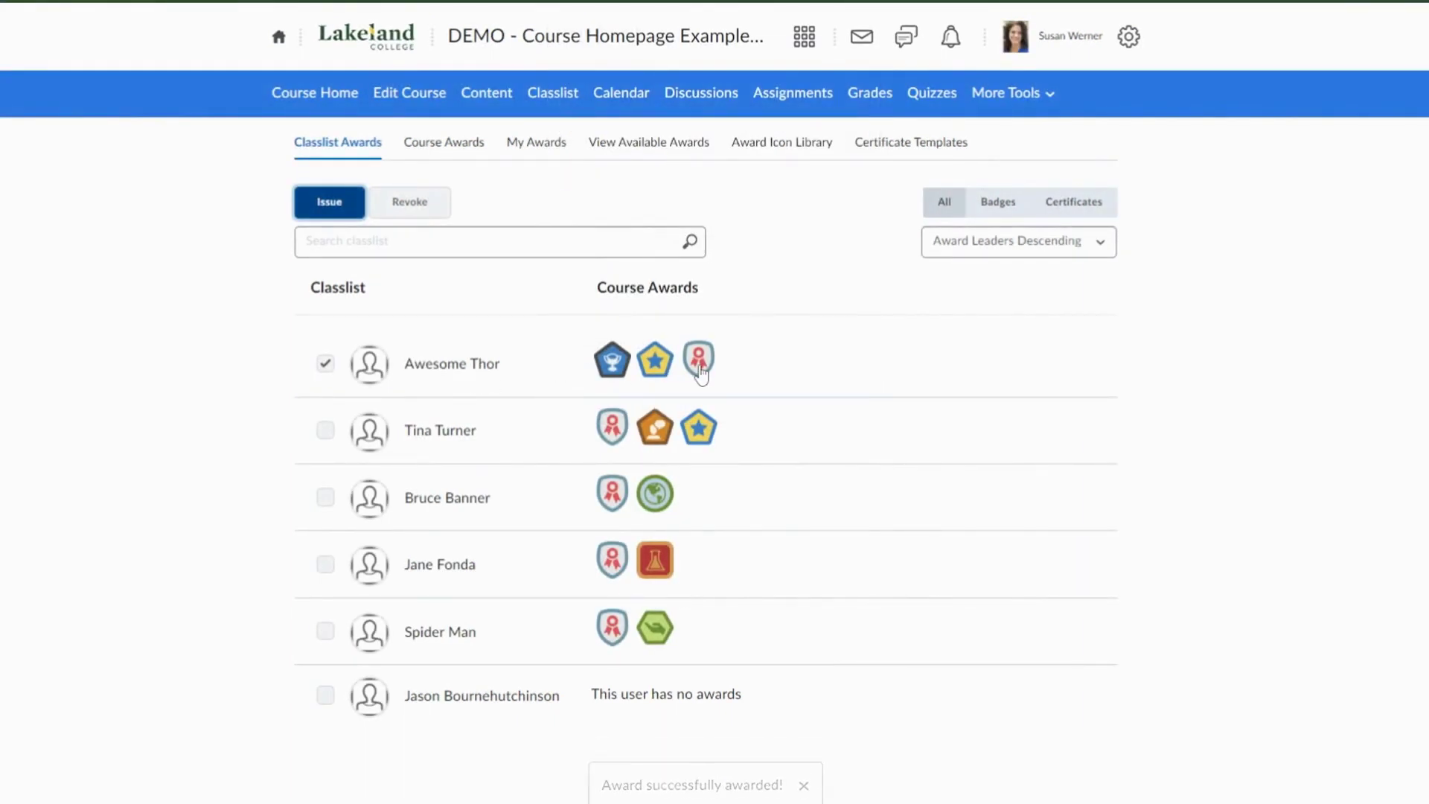
Open the details of the certificate issued to the selected student
left_click(699, 362)
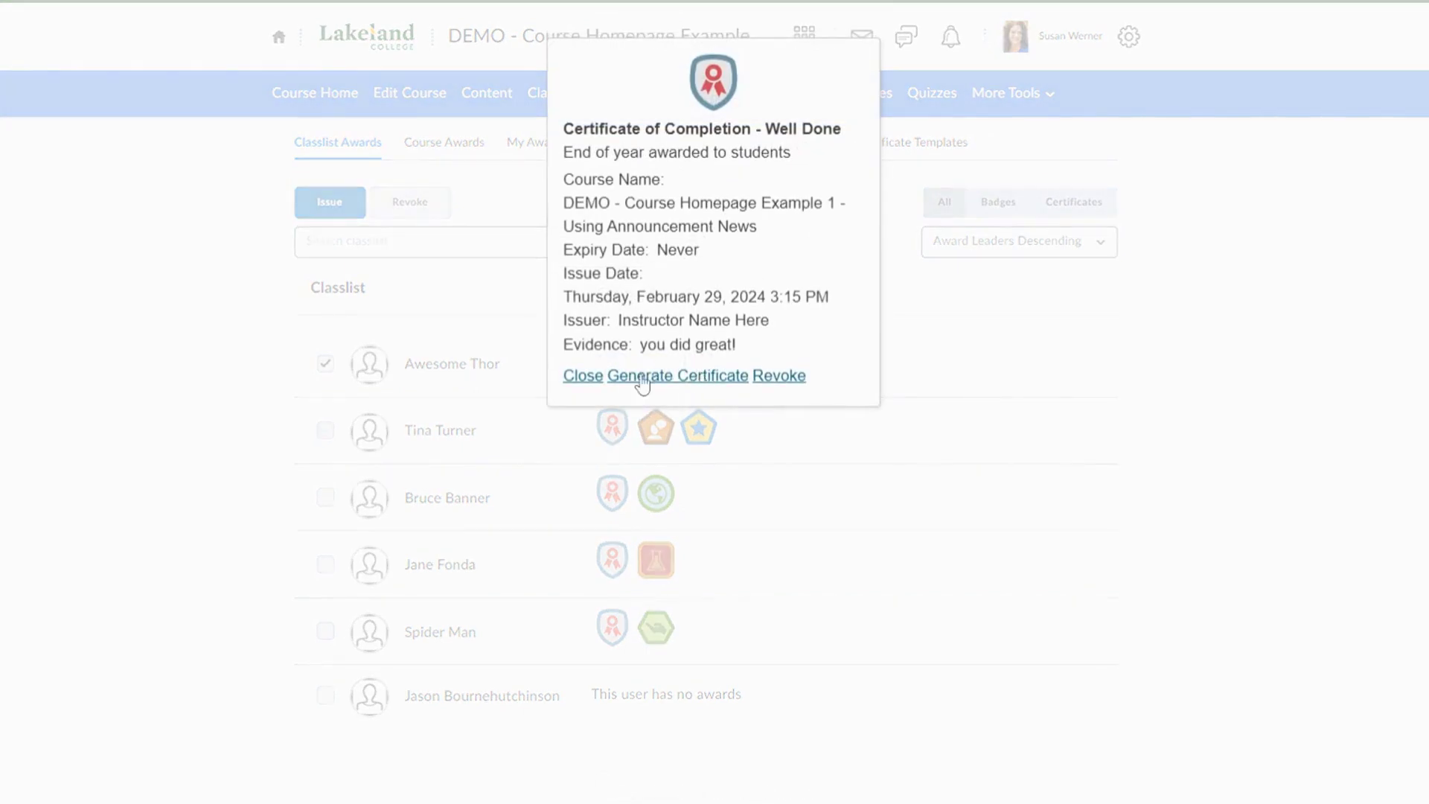